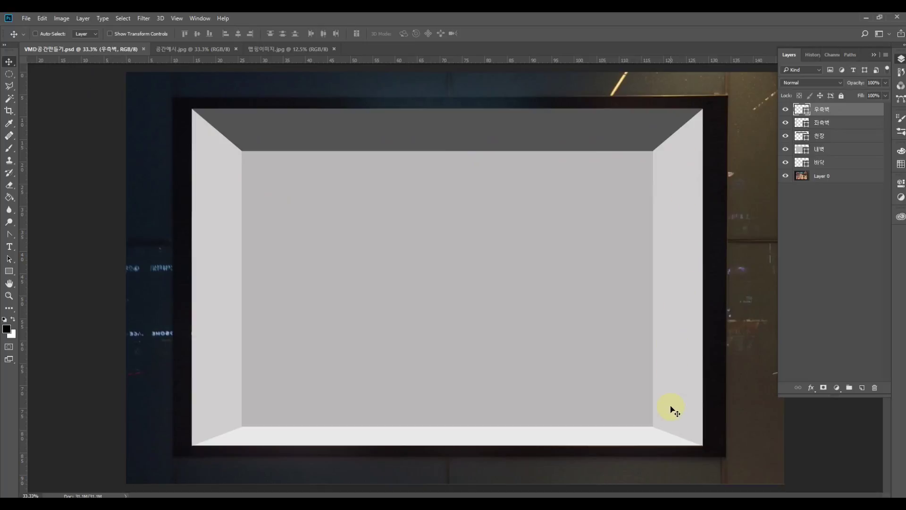
View the finished brick room example in 공간예시.jpg and return to VMD공간만들기.psd.
left_click(196, 49)
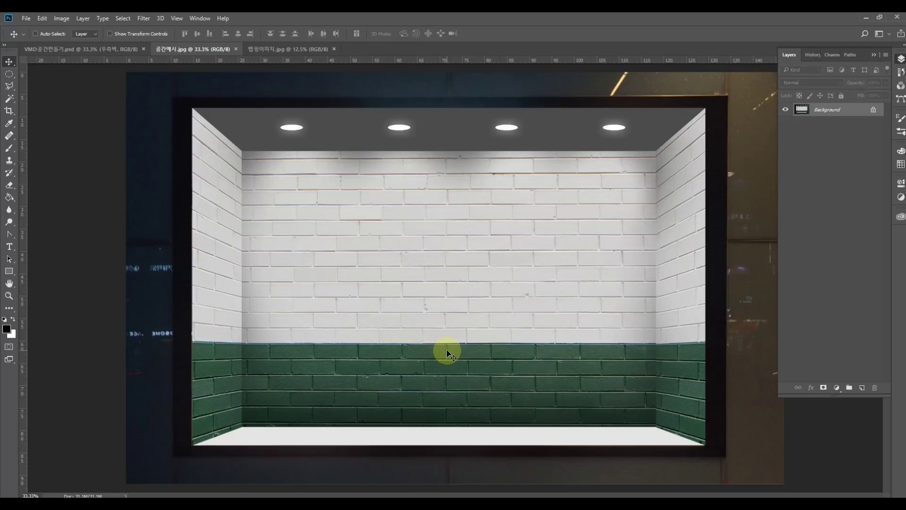
left_click(105, 50)
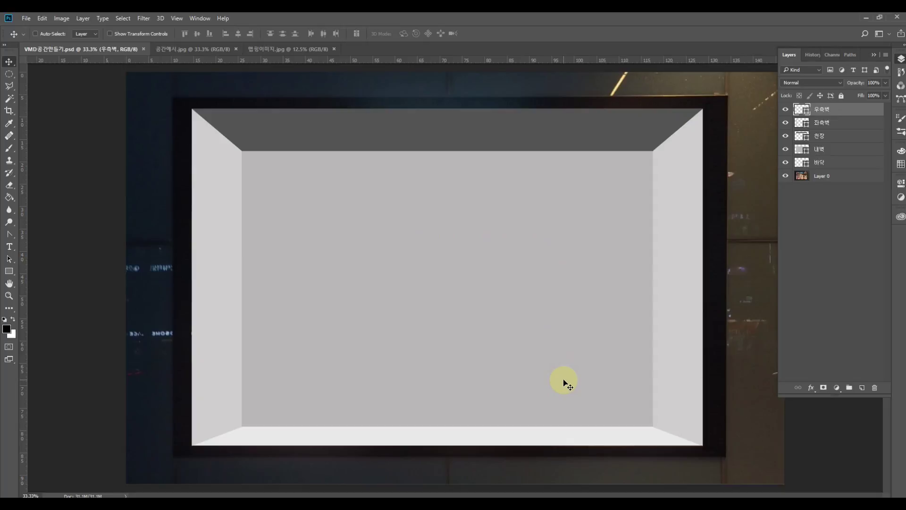
Crop 맵핑이미지.jpg at its upper and lower edges to a landscape piece with white bricks above a shorter green band.
left_click(278, 49)
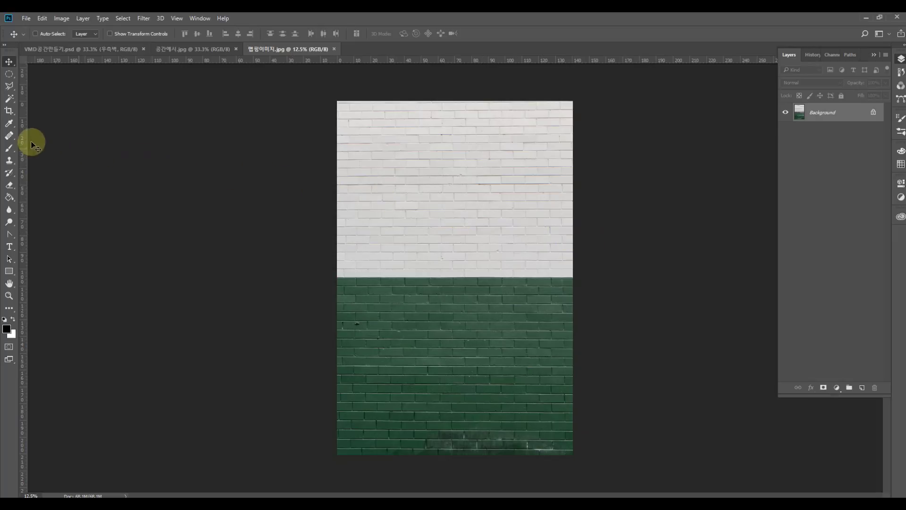
left_click(13, 112)
left_click_drag(456, 101, 458, 138)
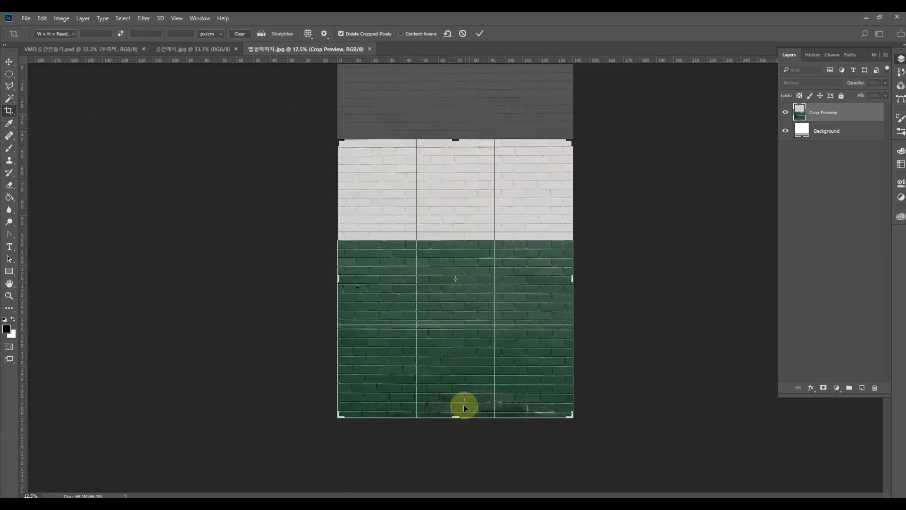
left_click_drag(458, 414, 475, 356)
key("Return")
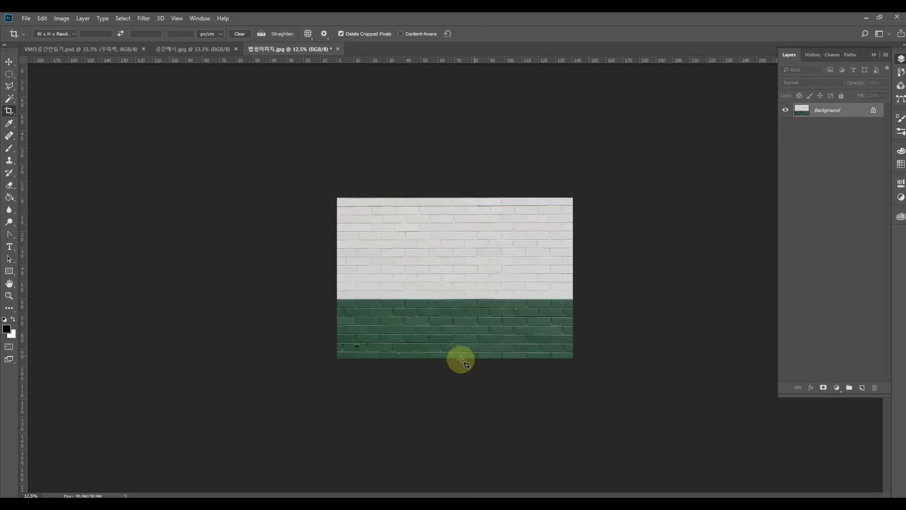
In VMD공간만들기.psd, create a group named 내벽 above the 내벽 layer and mask it to that layer's shape.
left_click(105, 50)
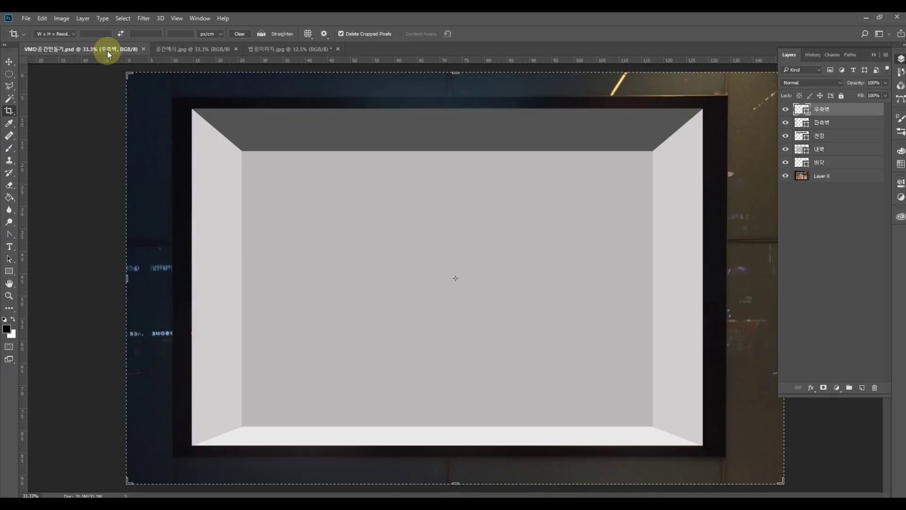
key("v")
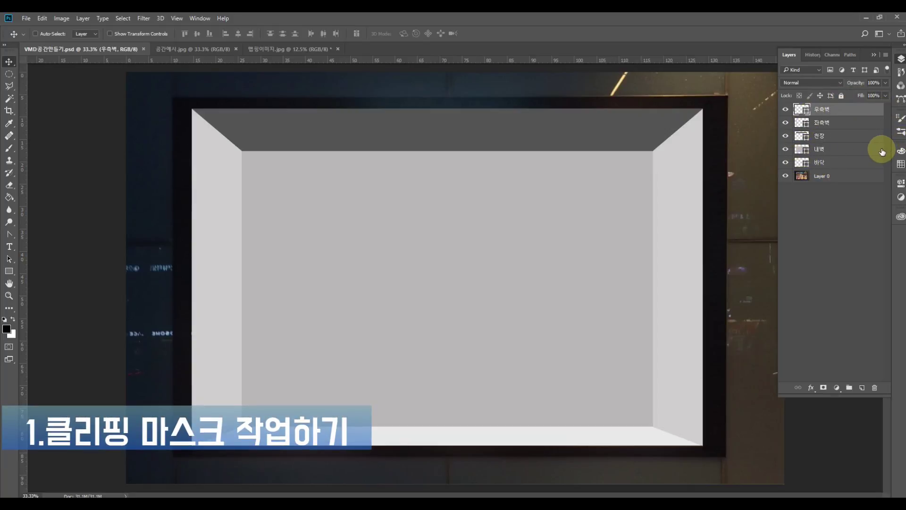
left_click(835, 150)
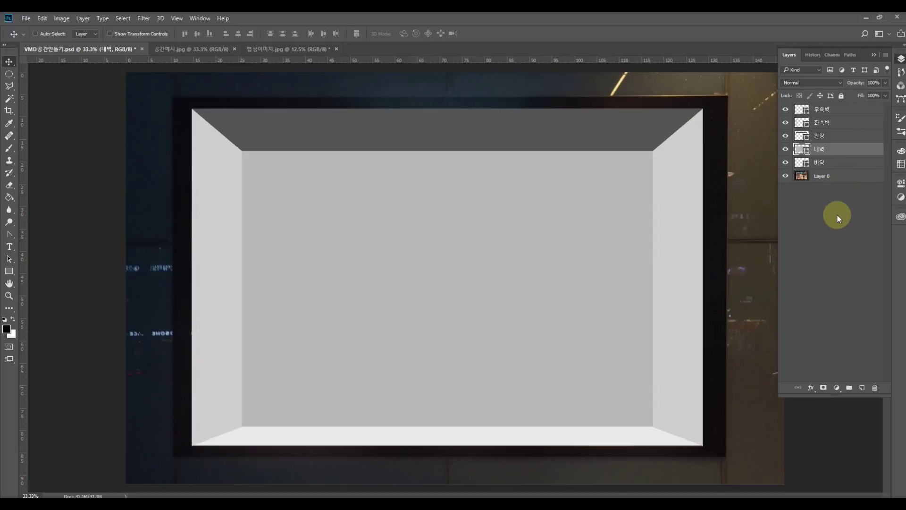
left_click(849, 388)
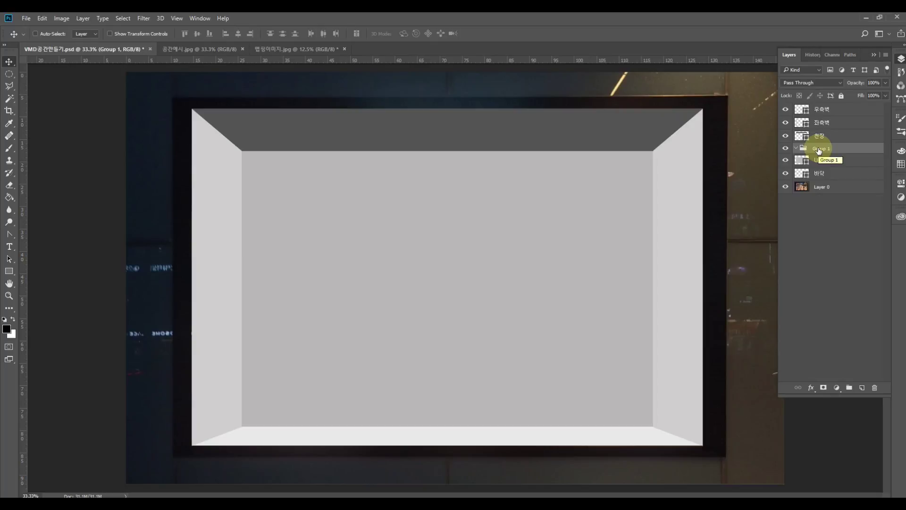
double_click(820, 149)
key("BackSpace")
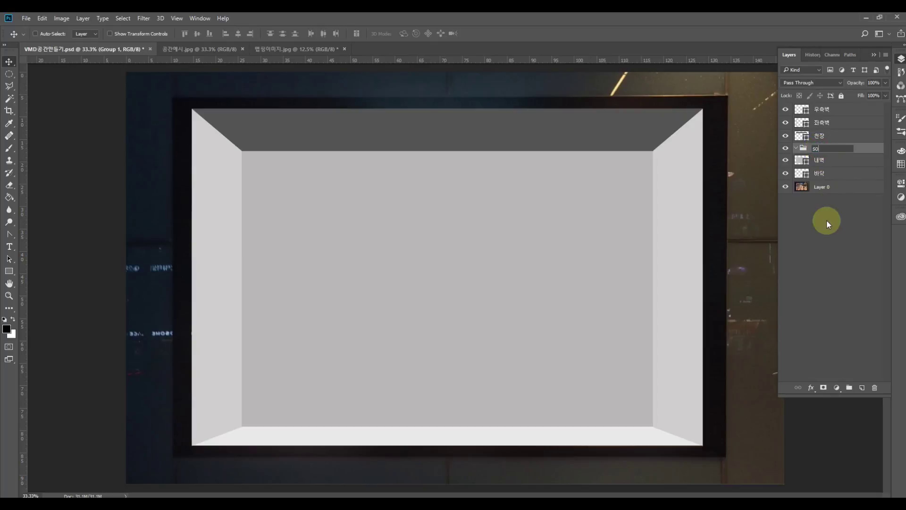
type("내벽")
key("Return")
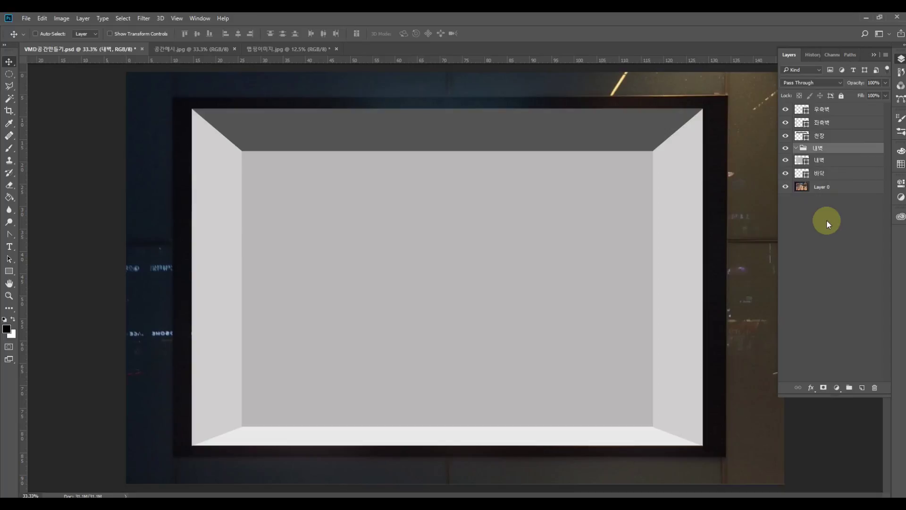
left_click(801, 162, "ctrl")
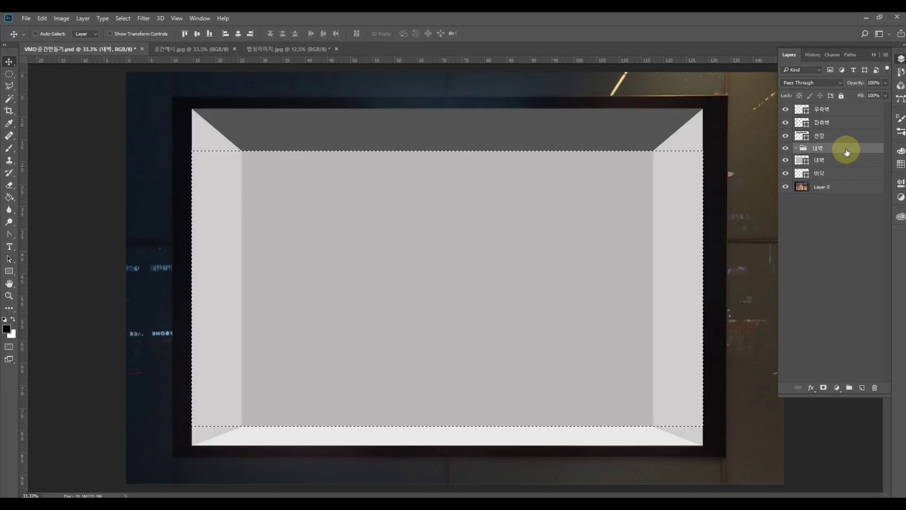
left_click(824, 388)
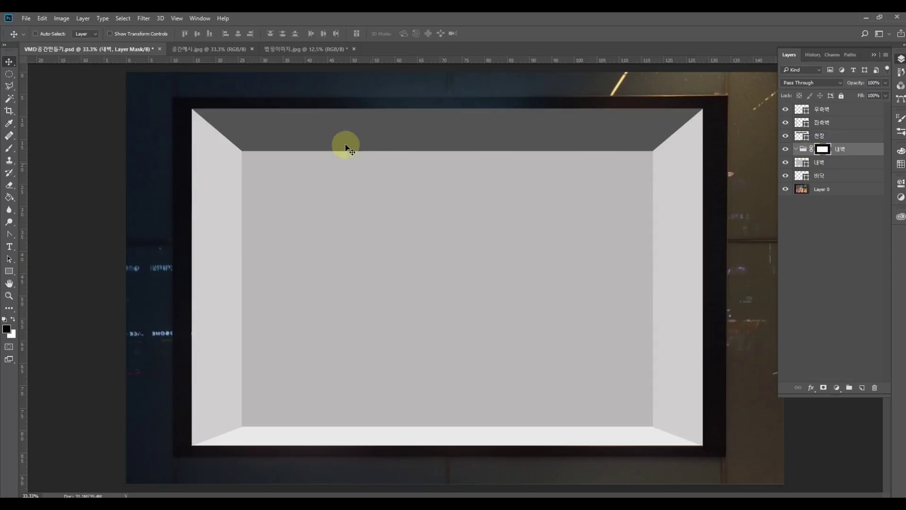
Copy the whole cropped brick image, paste it into the masked 내벽 group, and scale it down to cover the back wall.
left_click(317, 50)
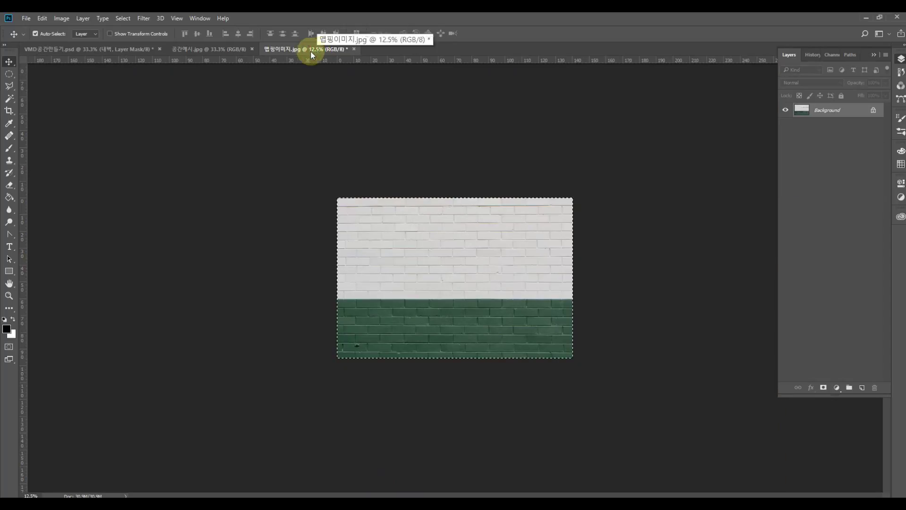
left_click(88, 49)
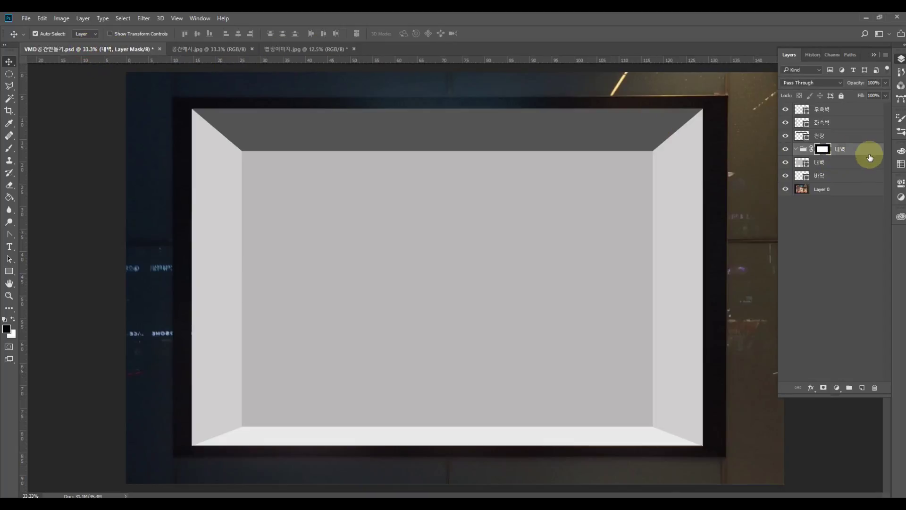
key("ctrl+v")
left_click_drag(445, 316, 422, 224)
key("ctrl+t")
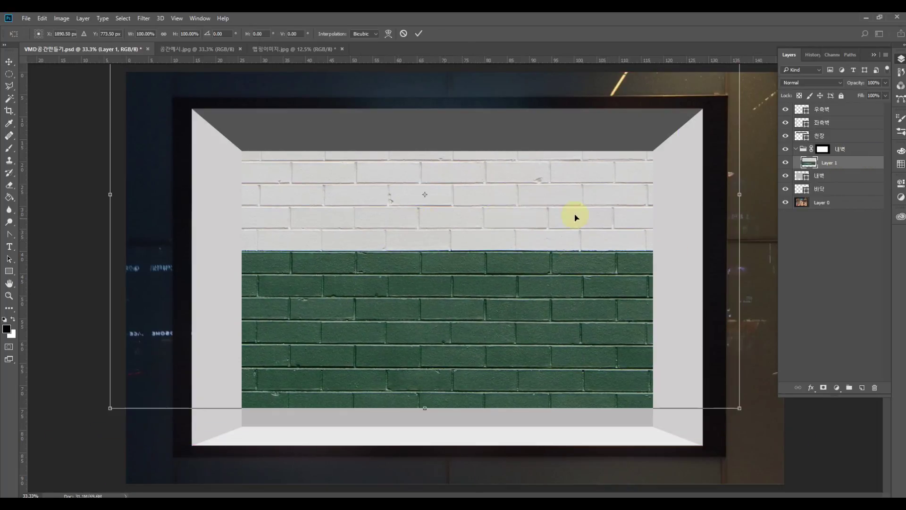
left_click_drag(741, 407, 662, 340)
left_click_drag(472, 227, 489, 308)
key("Return")
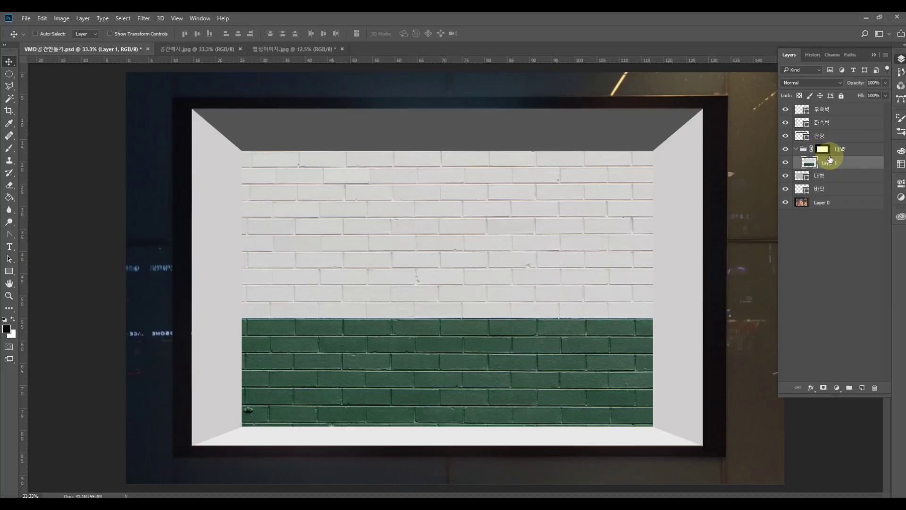
Move the pasted brick layer around inside the 내벽 group's mask to test the masking, and remove the layer.
left_click_drag(493, 262, 554, 249)
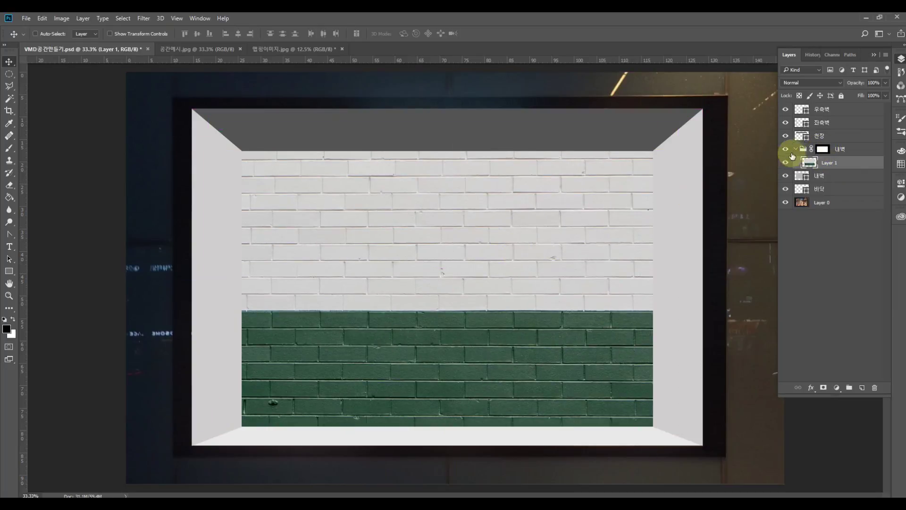
left_click_drag(459, 288, 393, 310)
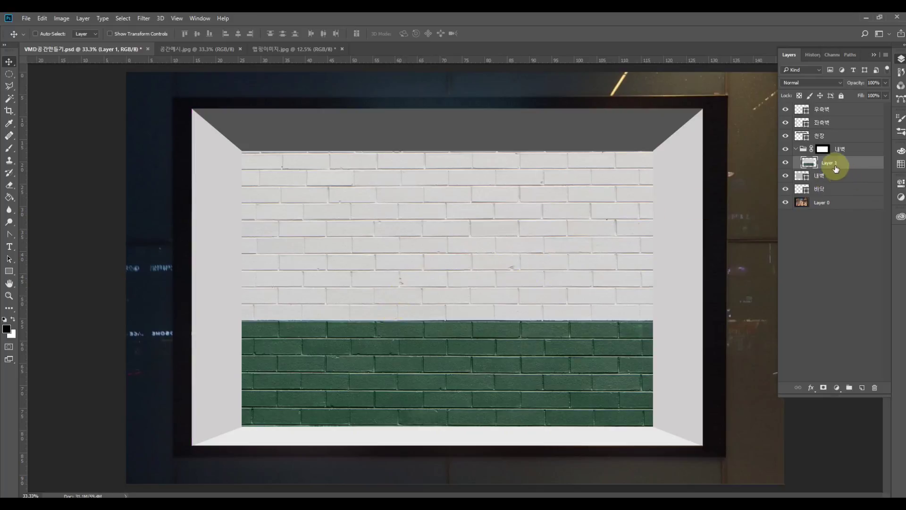
left_click_drag(437, 294, 458, 284)
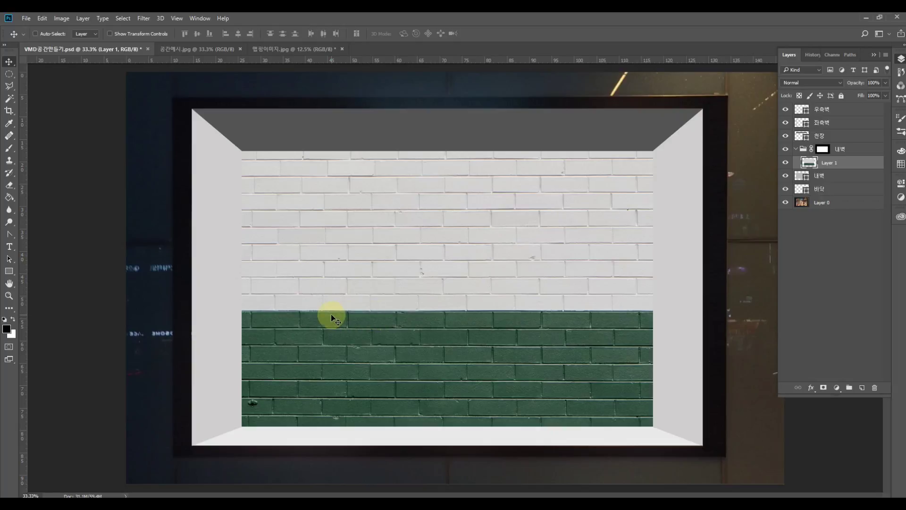
left_click_drag(409, 243, 412, 282)
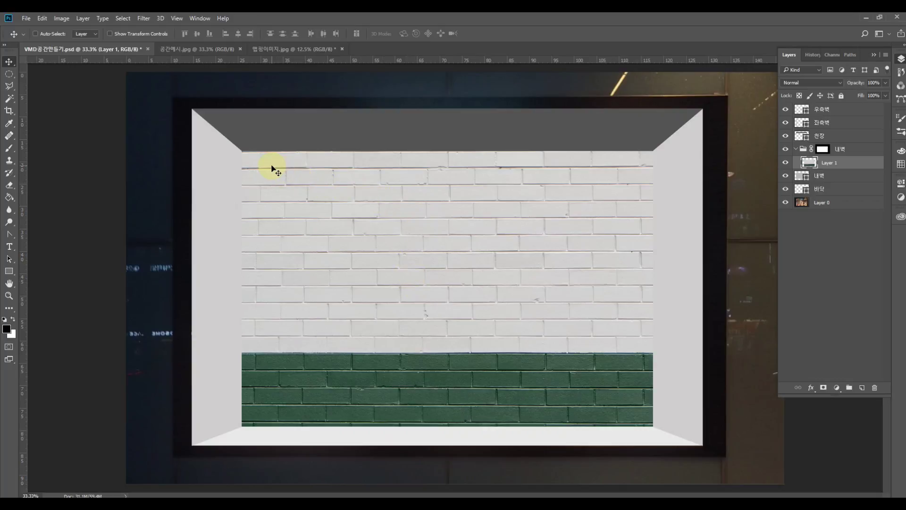
left_click_drag(516, 331, 493, 325)
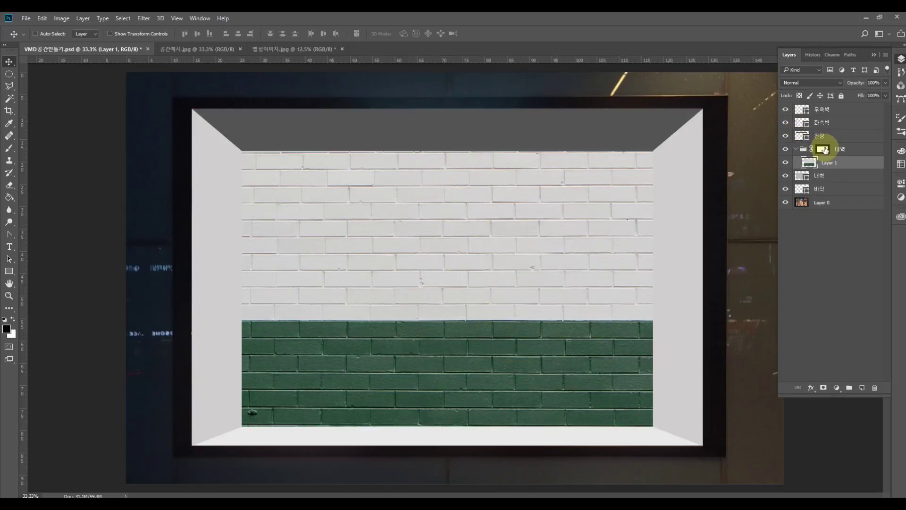
mouse_move(571, 247)
left_mouse_down()
mouse_move(569, 285)
mouse_move(576, 212)
mouse_move(578, 261)
left_mouse_up()
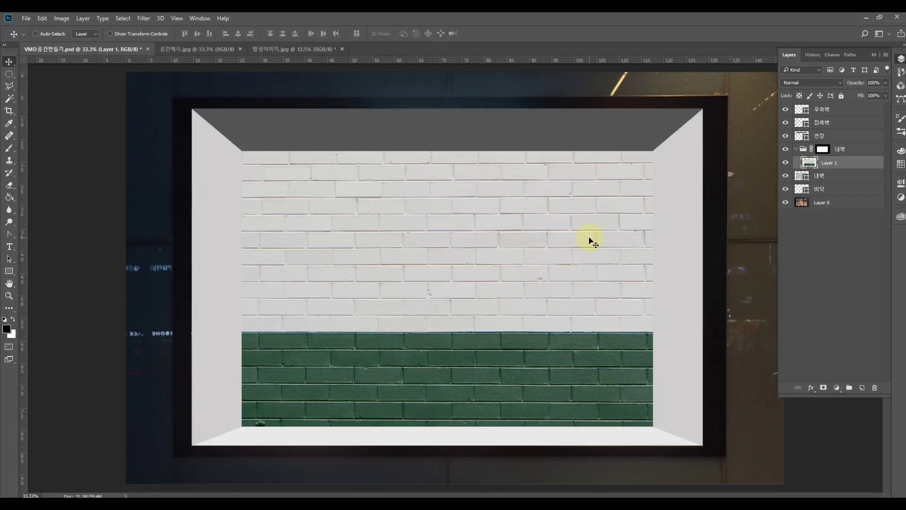
left_click_drag(821, 148, 874, 386)
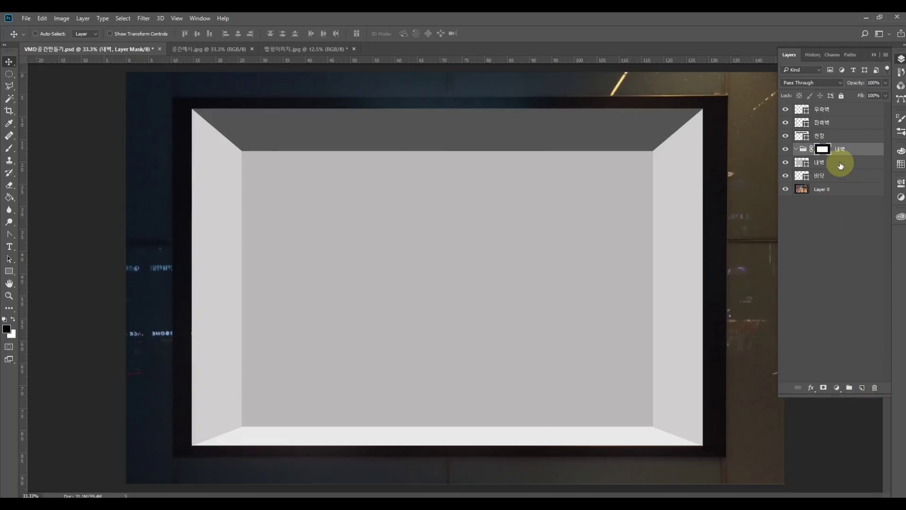
Move the 내벽 shape layer into the masked 내벽 group and collapse the group.
left_click(840, 163)
left_click(809, 165)
left_click_drag(852, 162, 849, 152)
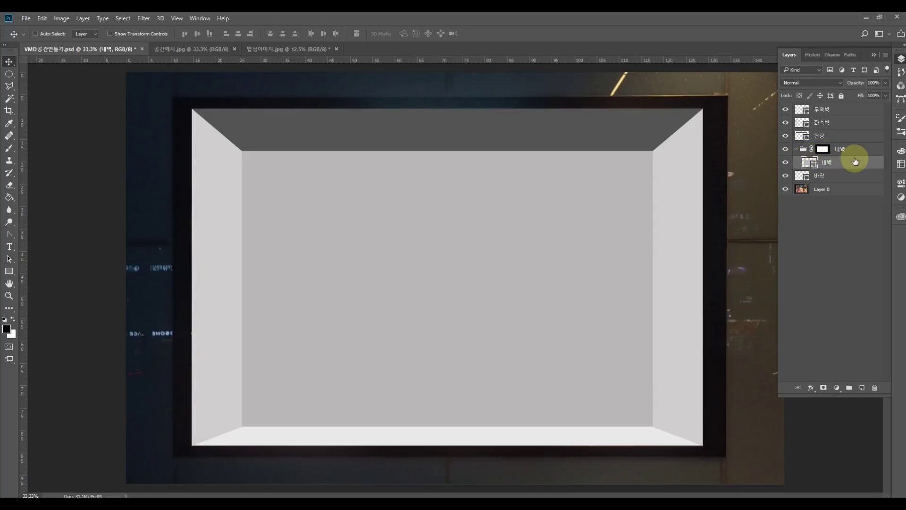
left_click(797, 149)
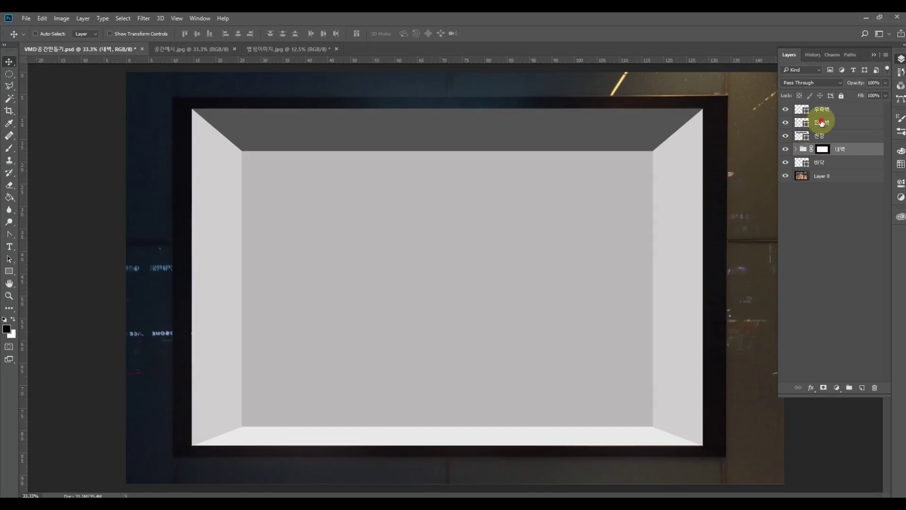
Identify the 좌측벽 layer by toggling its visibility, and check the side walls in the example image 공간예시.jpg.
left_click(811, 122)
left_click(785, 123)
left_click(785, 123)
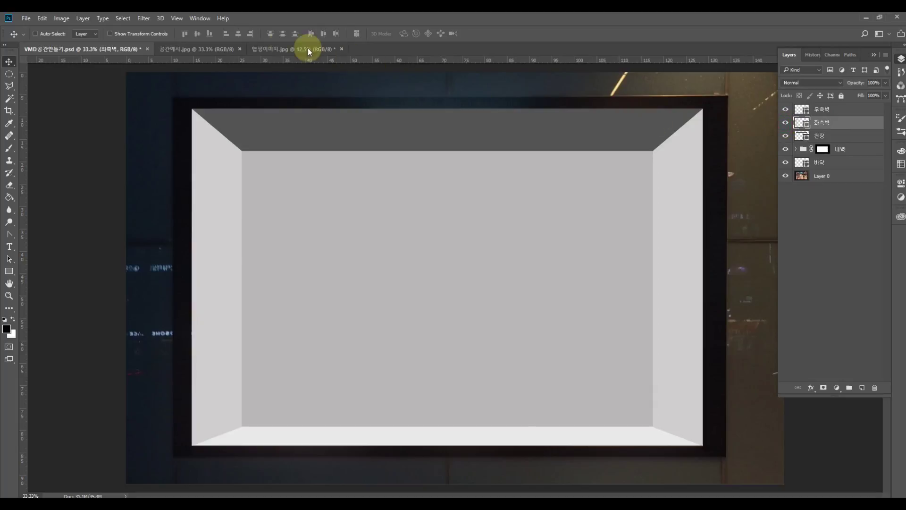
left_click(187, 52)
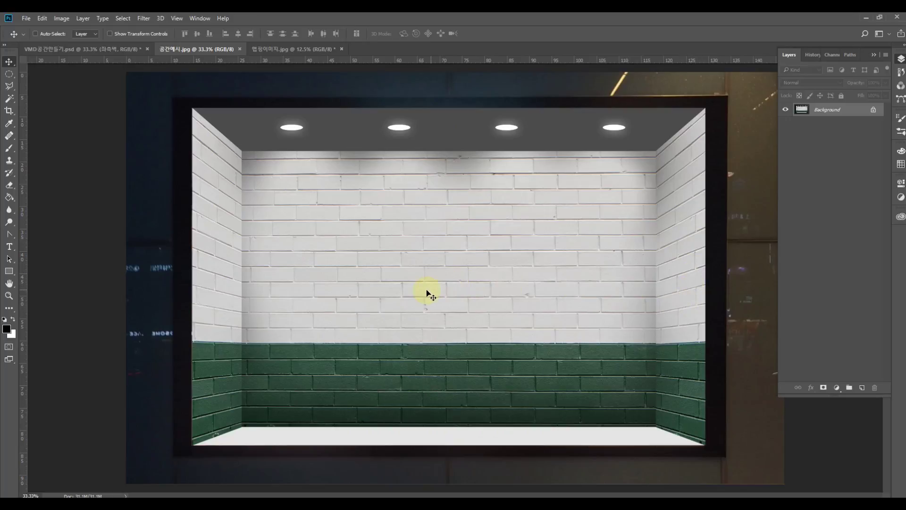
left_click(97, 49)
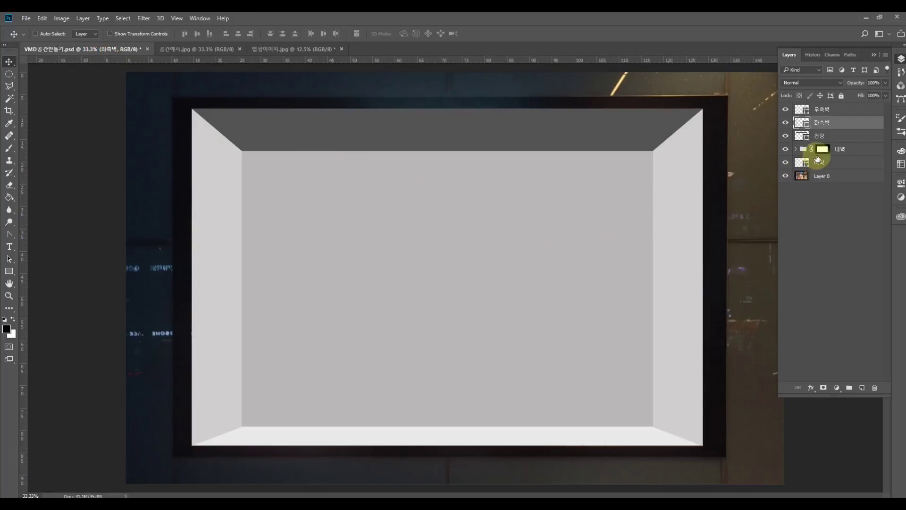
Create a group above the 좌측벽 layer and name it 좌측벽.
left_click(849, 388)
double_click(821, 122)
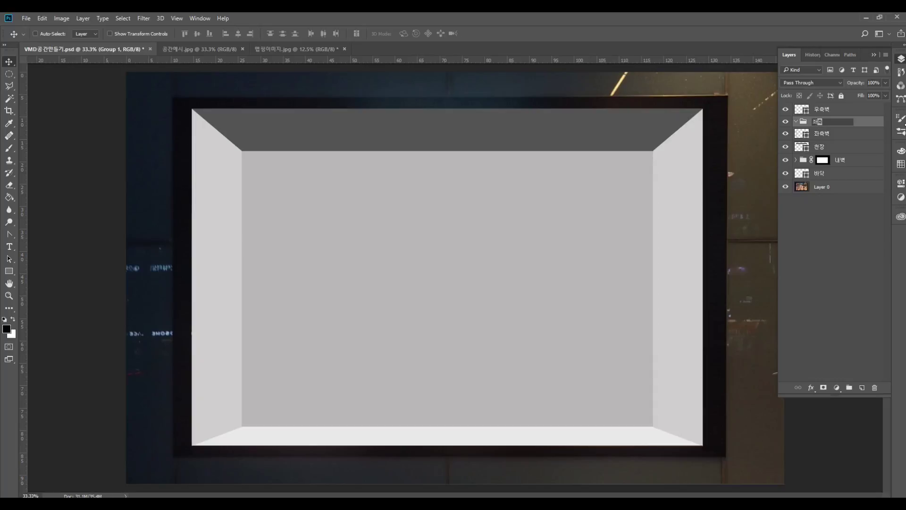
key("Return")
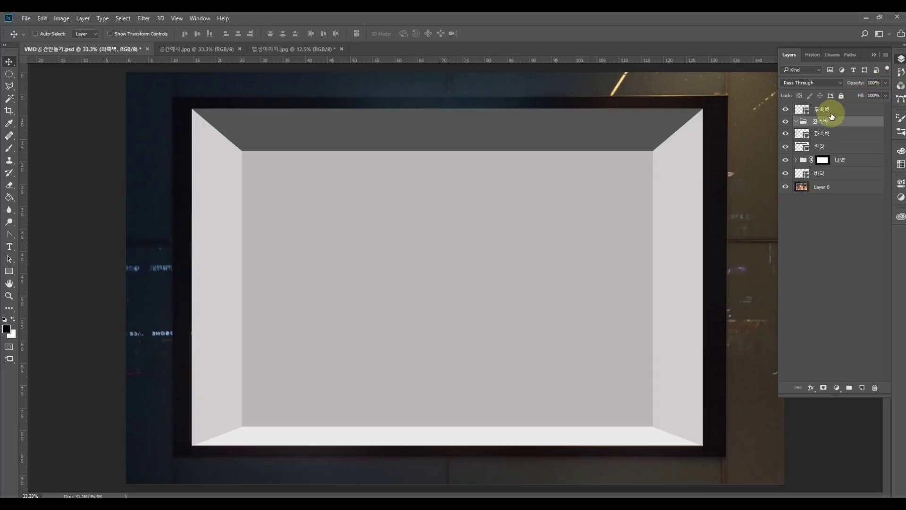
Mask the 좌측벽 group to the left wall layer's shape and move that layer into the group.
key("ctrl")
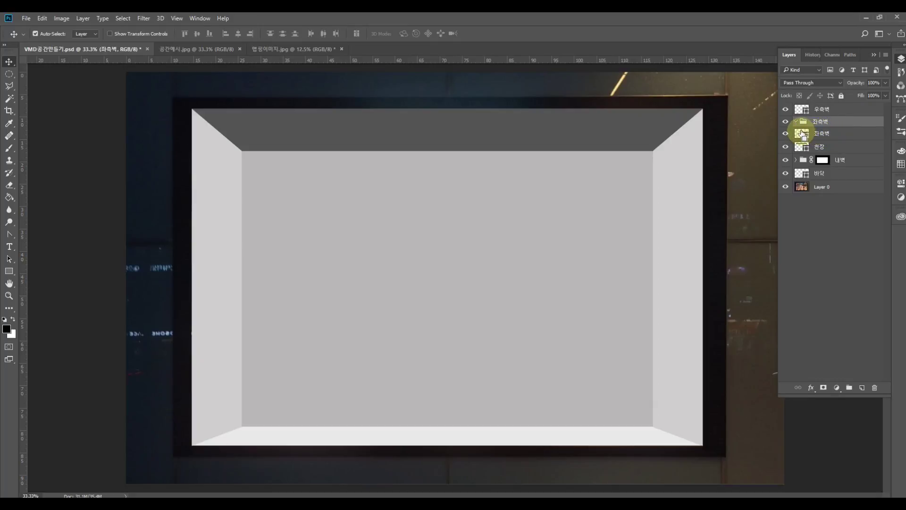
left_click(802, 137, "ctrl")
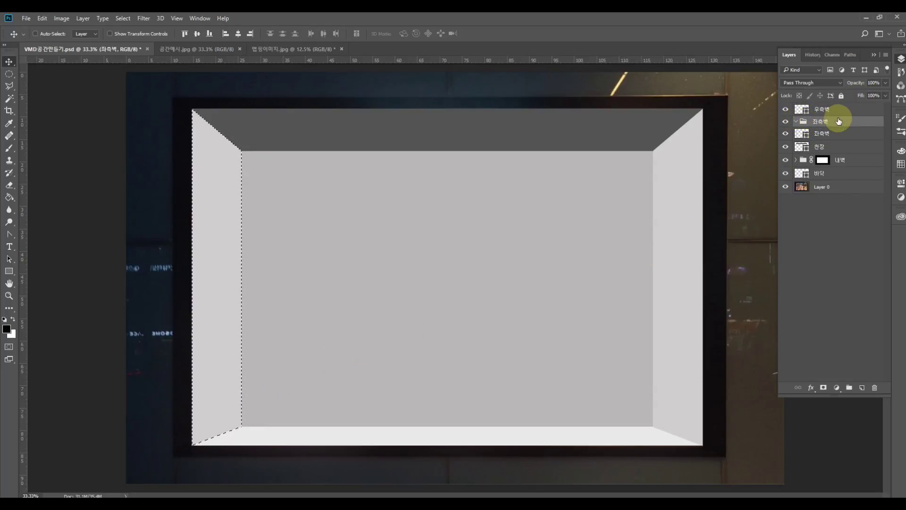
left_click(824, 390)
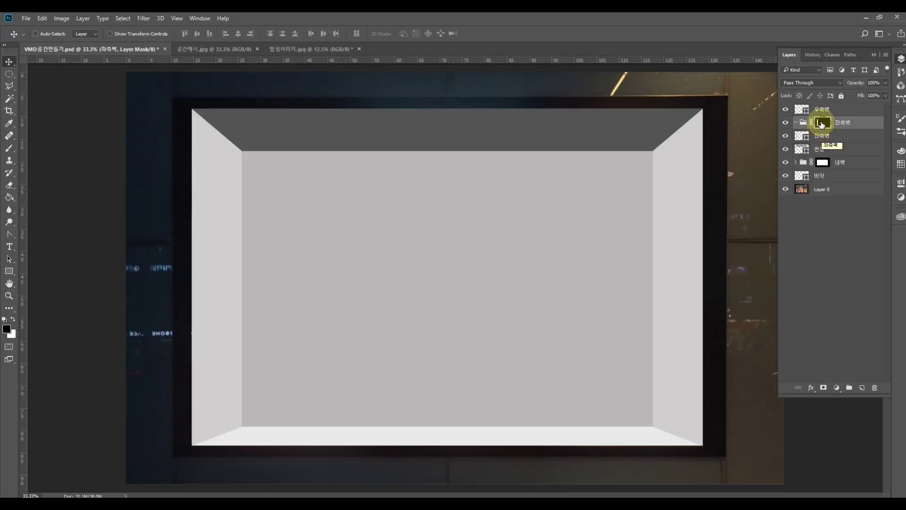
left_click(841, 137)
left_click_drag(828, 136, 840, 128)
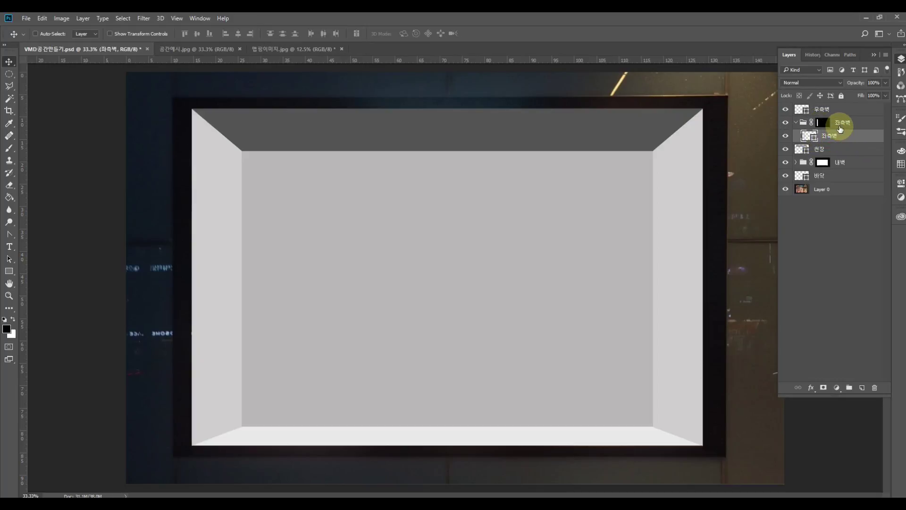
Collapse the 좌측벽 group, create a group above the 우측벽 layer and name it 우측벽.
left_click(793, 122)
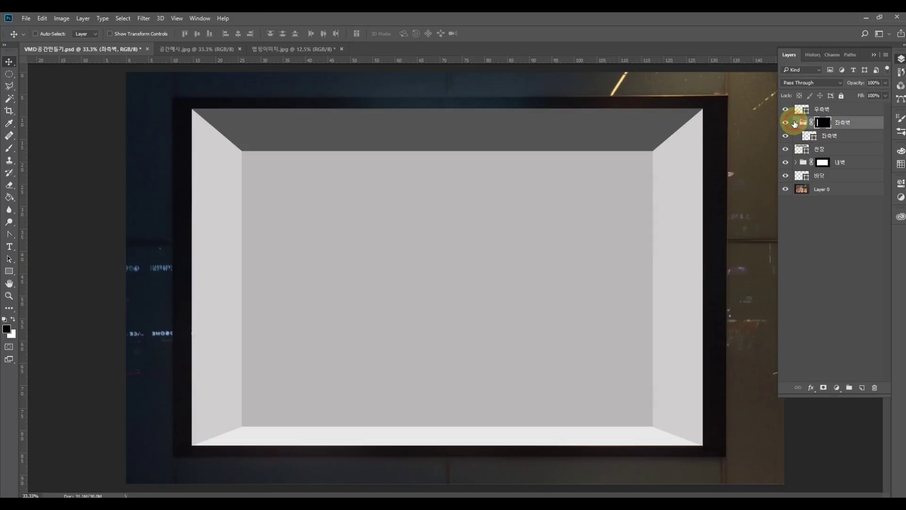
left_click(849, 110)
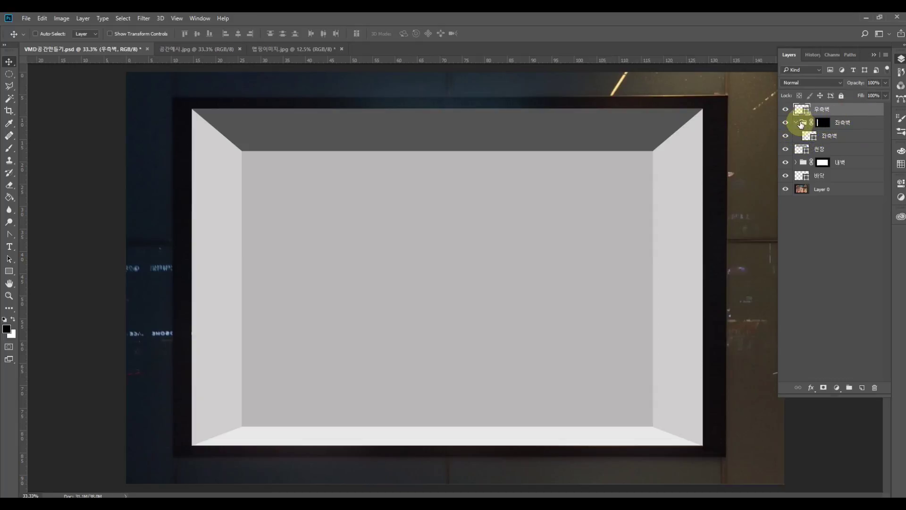
left_click(796, 122)
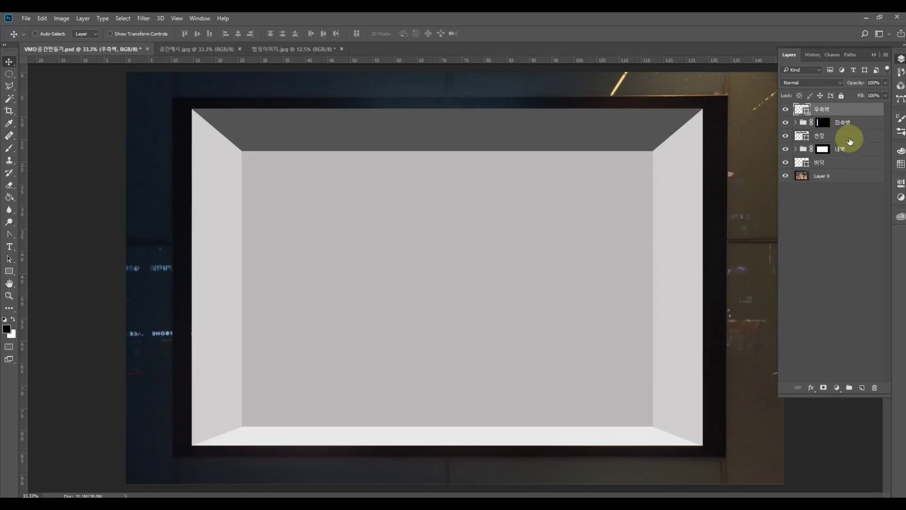
left_click(850, 387)
double_click(824, 108)
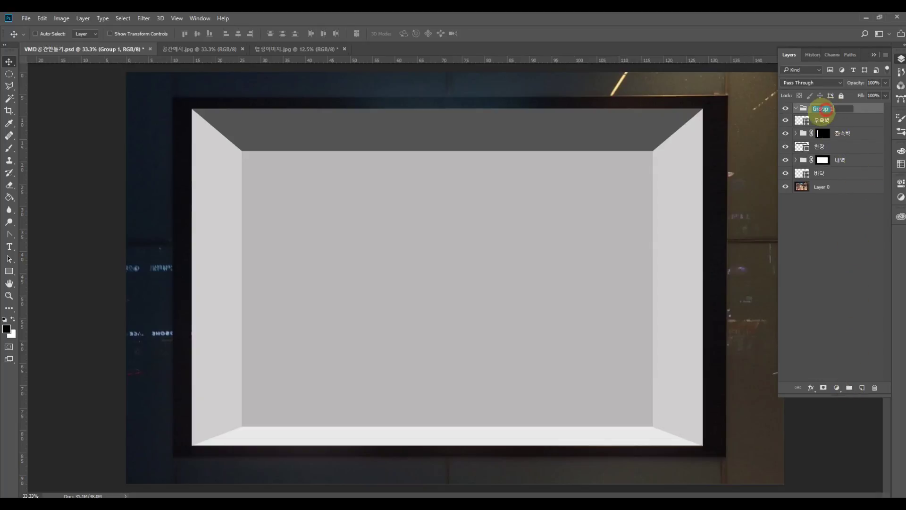
key("Return")
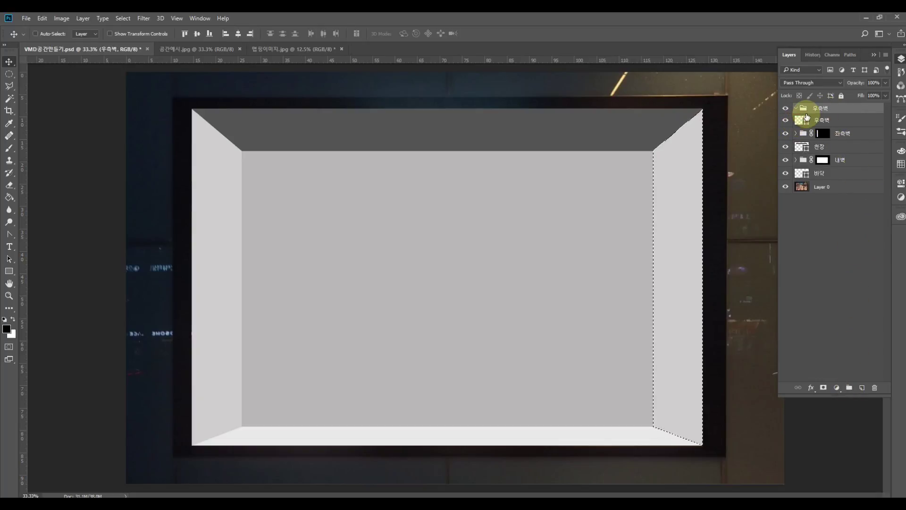
Mask the 우측벽 group to the right wall's shape, move the 우측벽 layer into it and collapse the group.
left_click(824, 387)
left_click(852, 112)
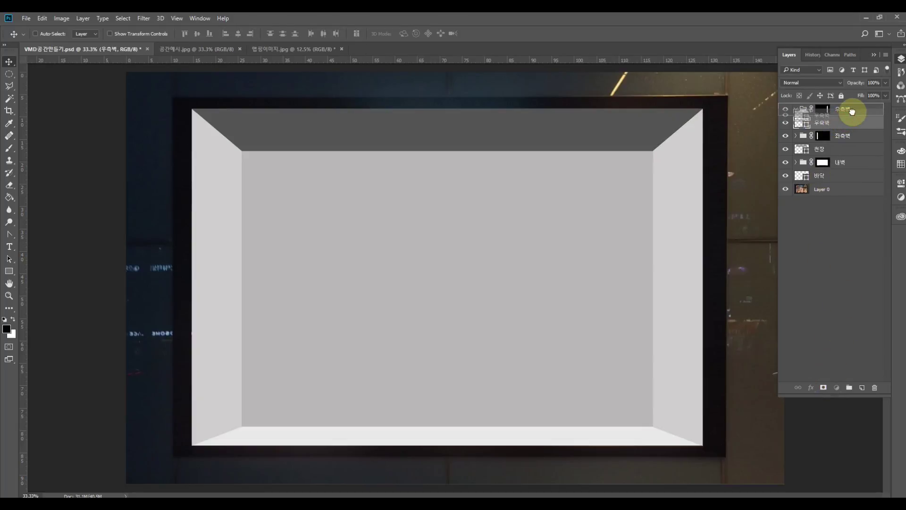
left_click(796, 109)
Copy the entire brick image from 맵핑이미지.jpg and return to the VMD공간만들기.psd document.
left_click(807, 147)
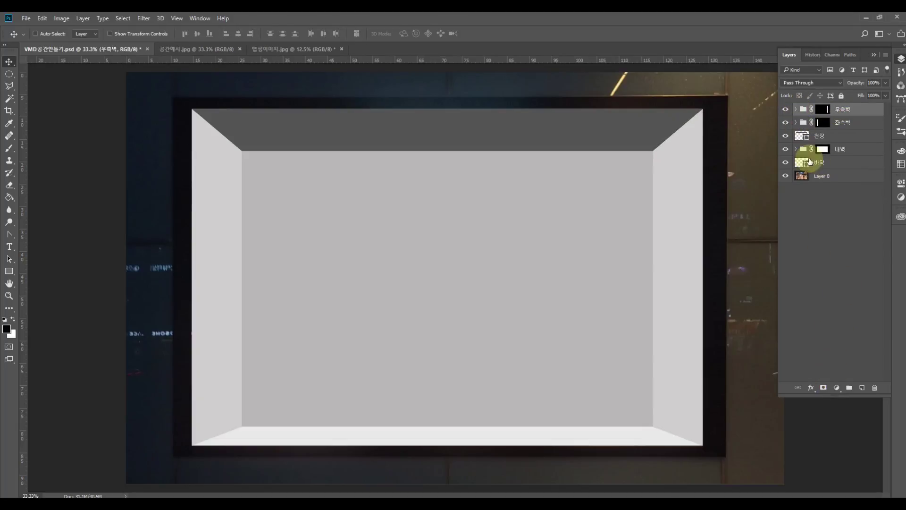
key("ctrl+minus")
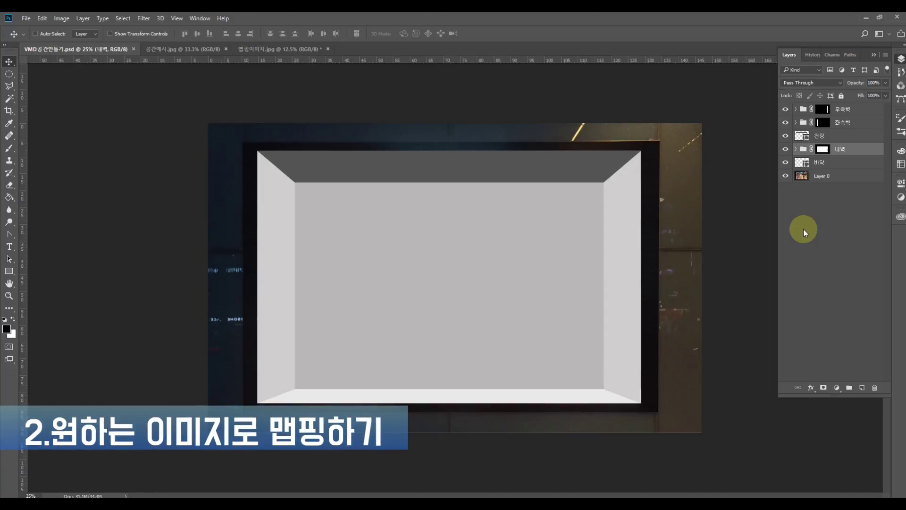
left_click(291, 49)
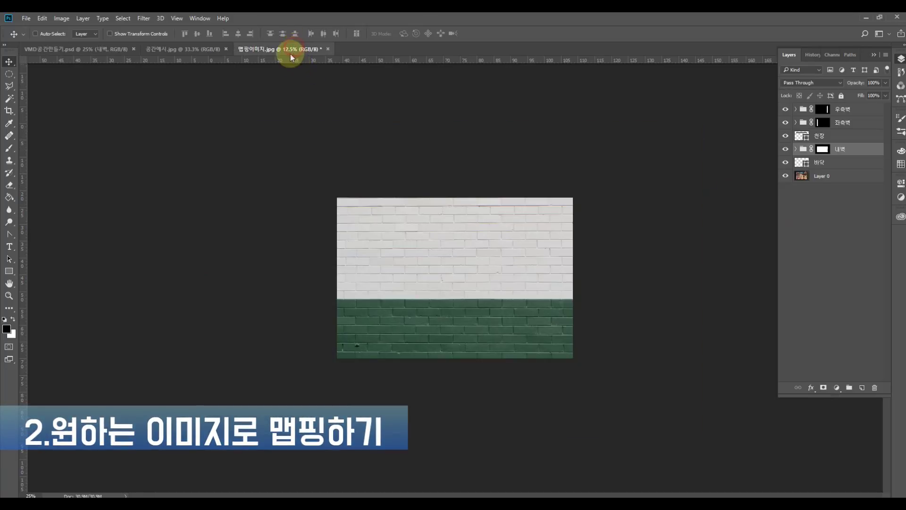
key("ctrl+a")
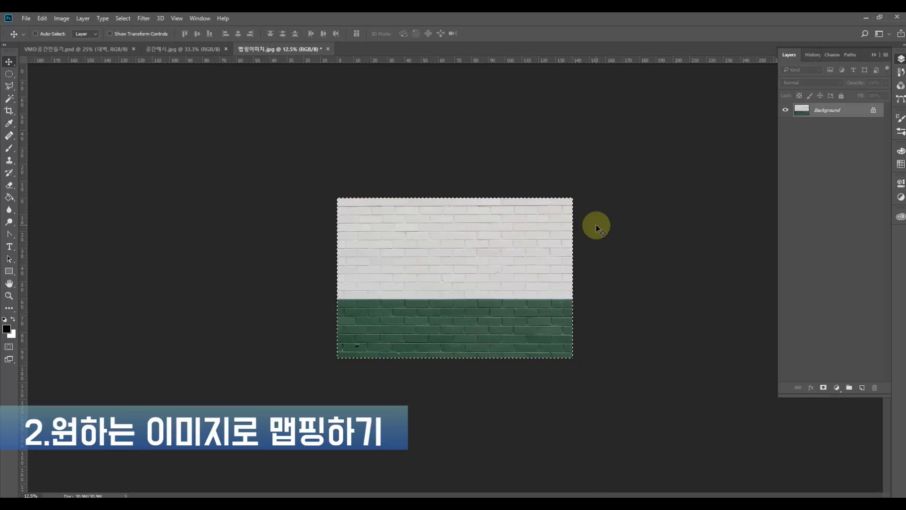
left_click(76, 52)
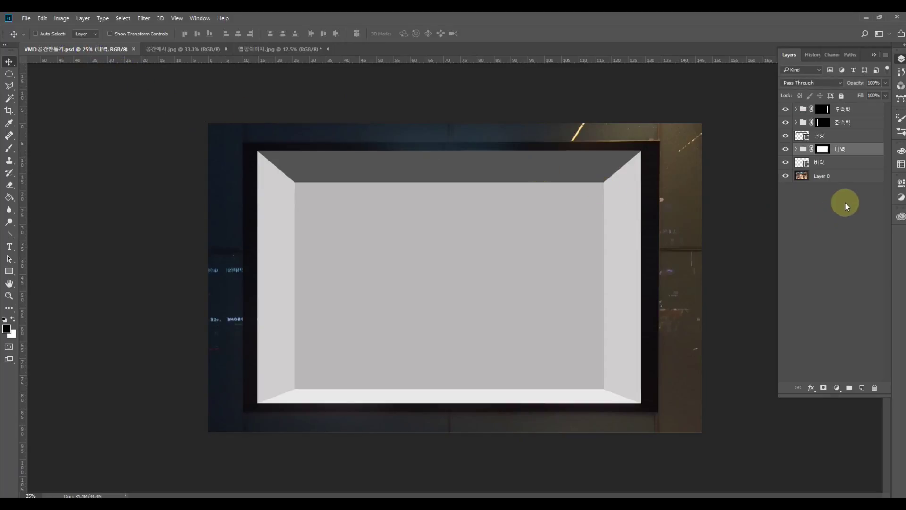
Expand the 내벽 group and paste the brick image on a new layer above the 내벽 shape.
left_click(796, 150)
left_click(840, 166)
key("ctrl+alt+shift+n")
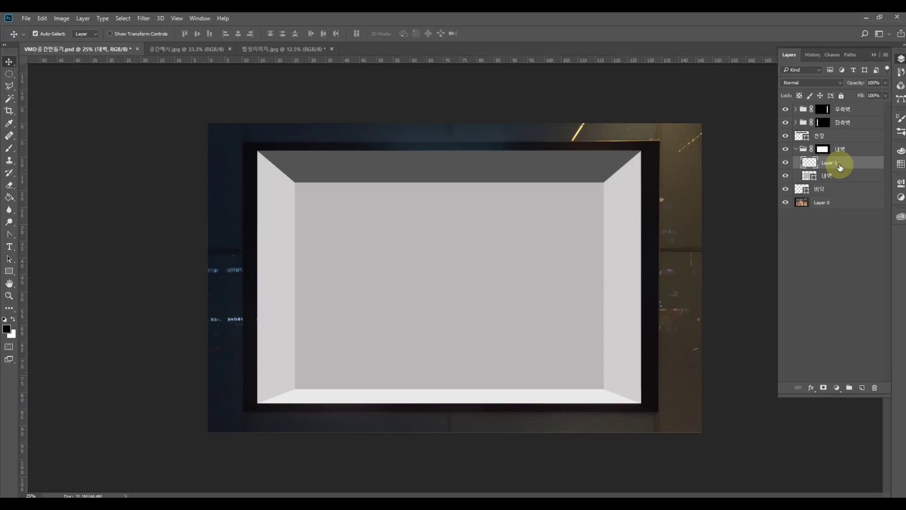
key("ctrl+v")
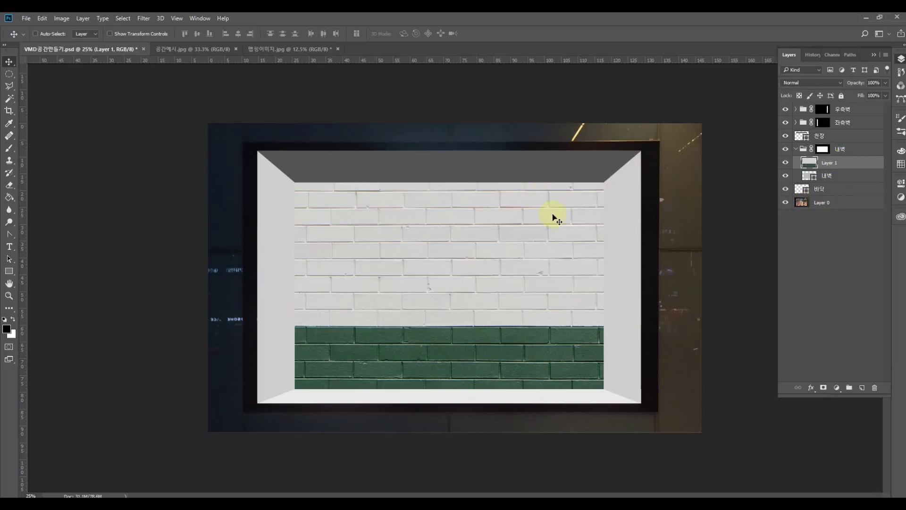
Scale the brick layer proportionally to about 80% and nudge it 30 px left and 30 px down on the back wall.
key("ctrl")
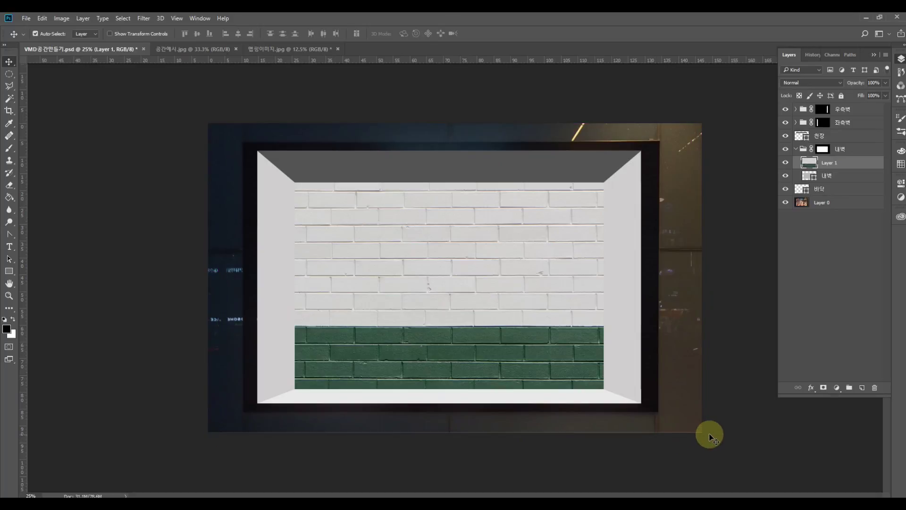
key("ctrl+t")
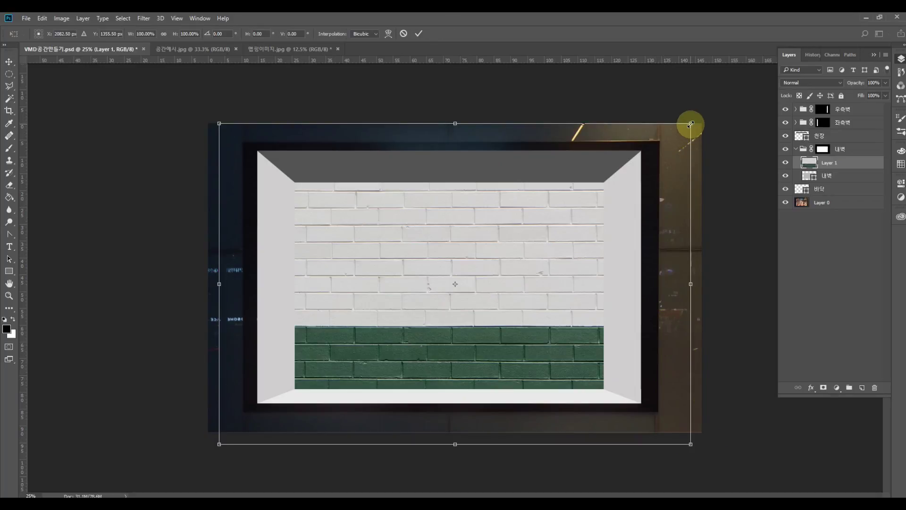
left_click_drag(690, 124, 657, 176)
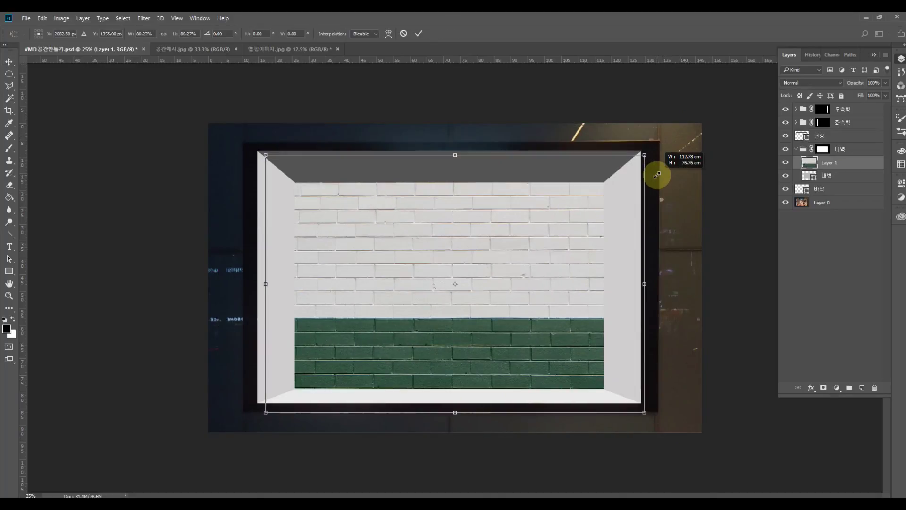
key("shift+Left")
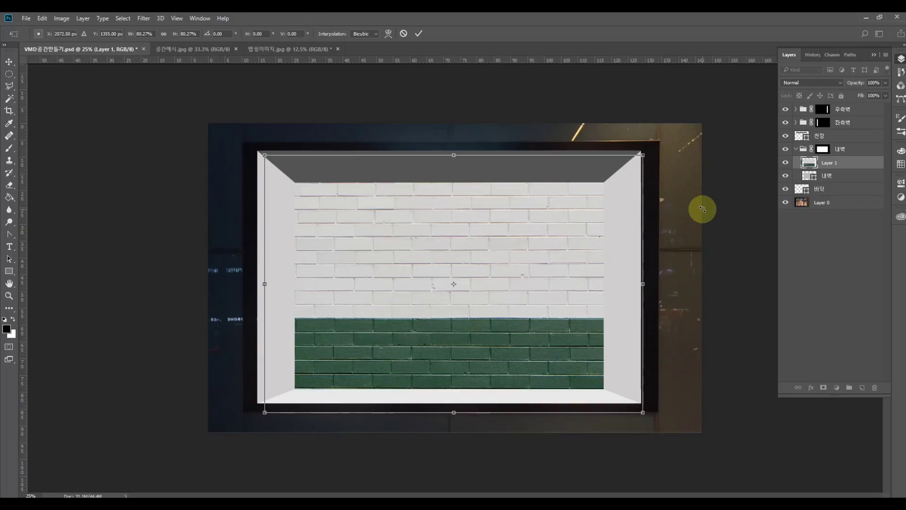
key("shift+Left")
key("shift+Down")
key("shift+Down")
key("shift+Left")
key("shift+Down")
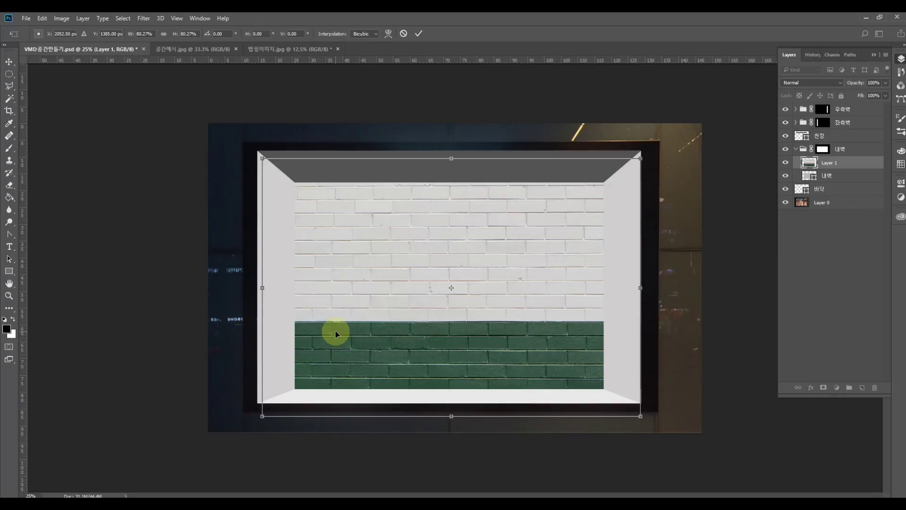
key("Return")
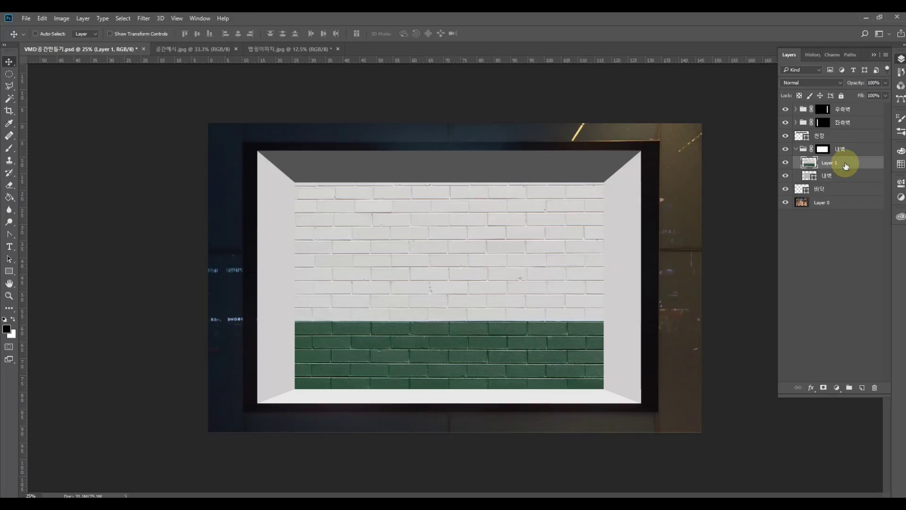
Duplicate the brick layer into the 좌측벽 group, expand that group and toggle the copy's visibility to check it.
key("ctrl+j")
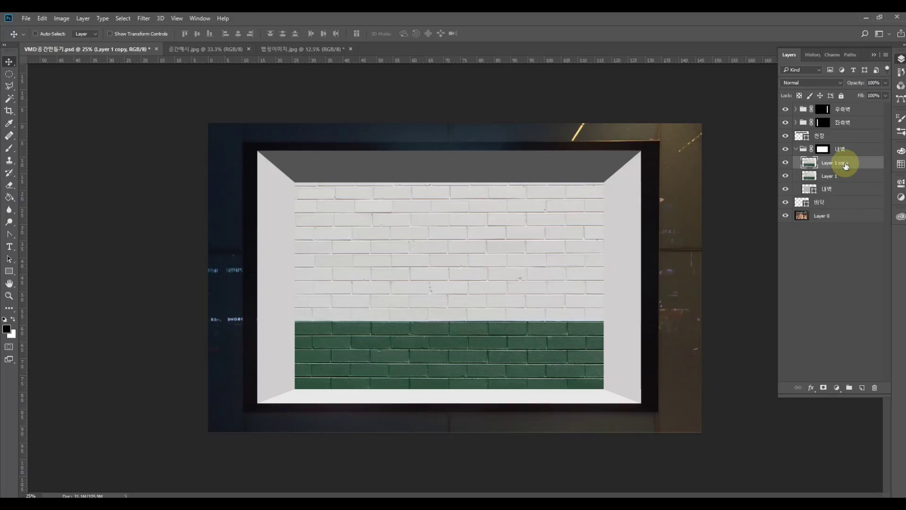
left_click_drag(846, 166, 848, 123)
left_click(796, 123)
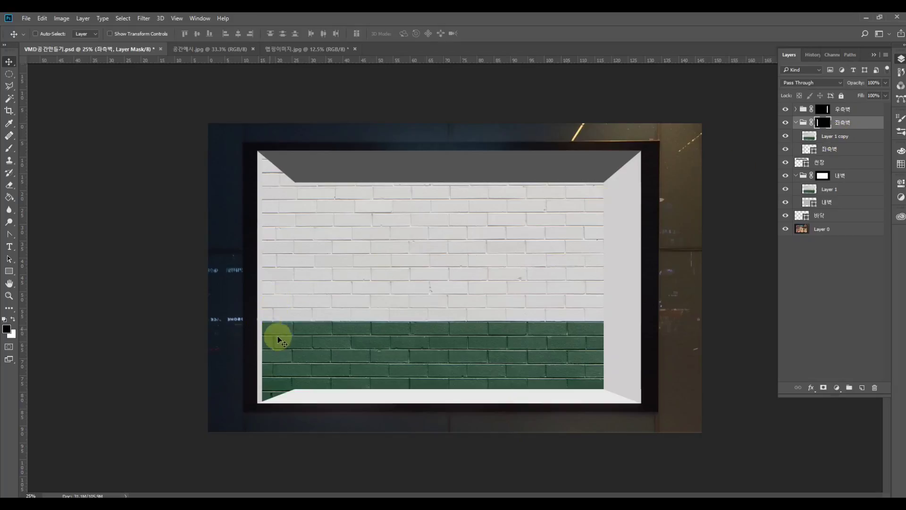
left_click(786, 138)
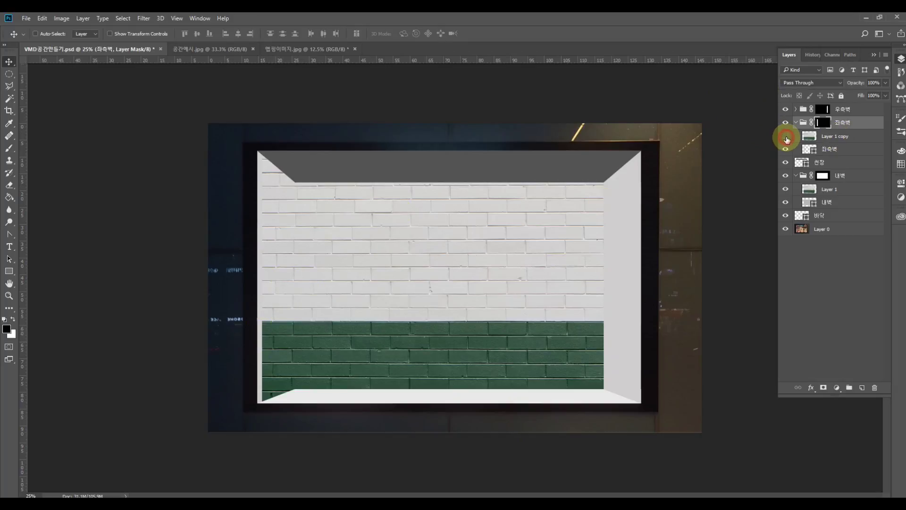
left_click(786, 138)
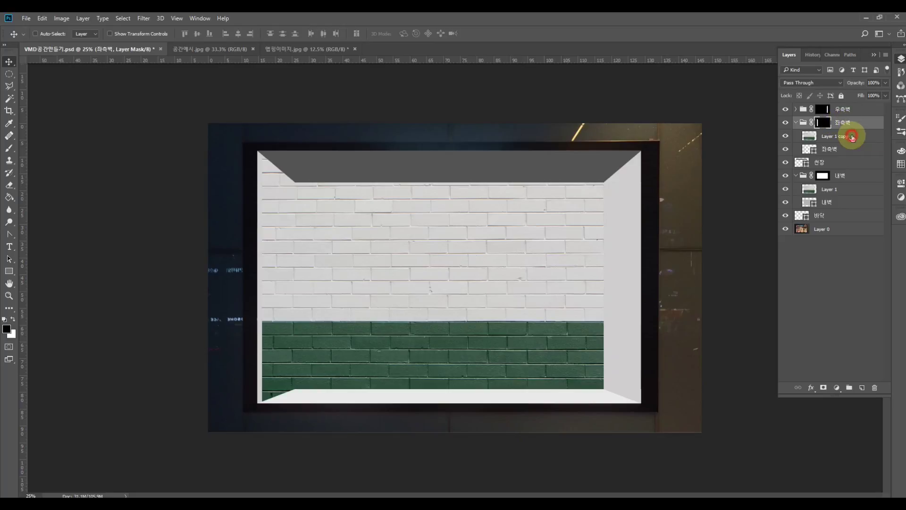
Narrow the brick copy in the 좌측벽 group to about 43% width and shift it left to cover the left wall.
left_click(853, 137)
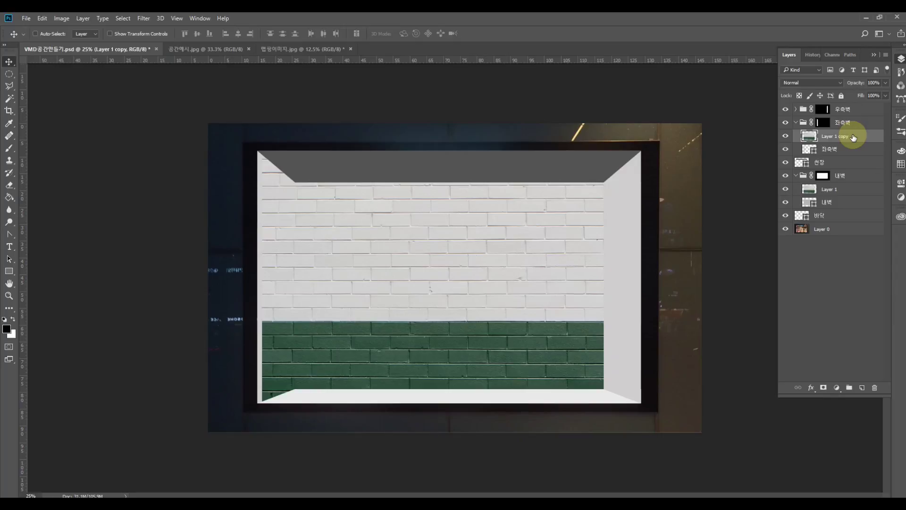
key("ctrl")
key("ctrl+t")
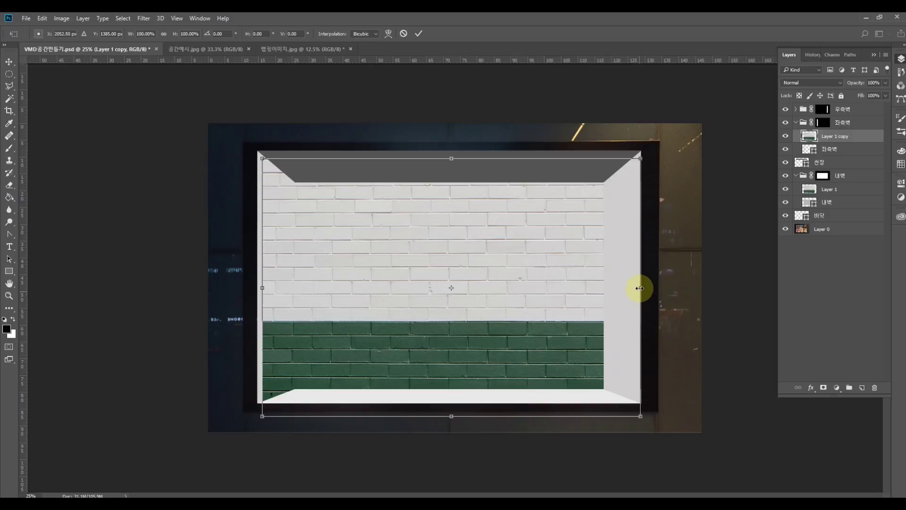
left_click_drag(640, 288, 425, 287)
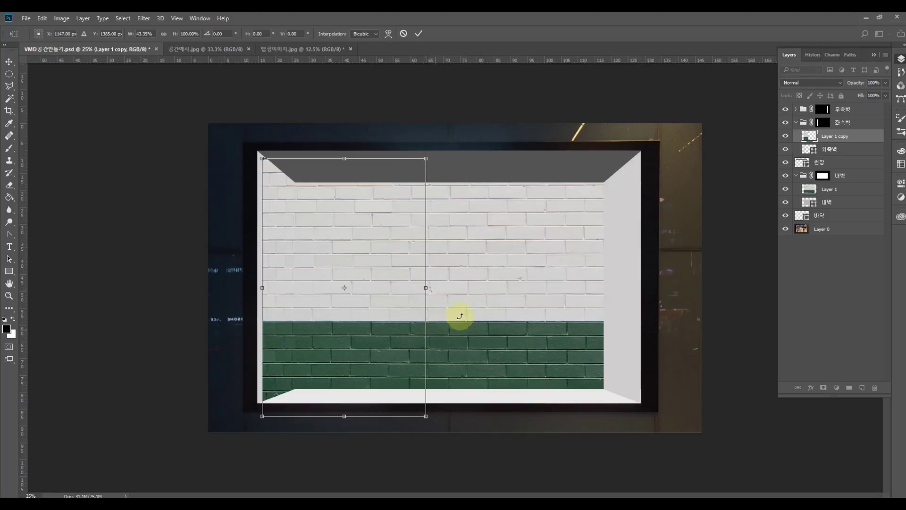
key("Return")
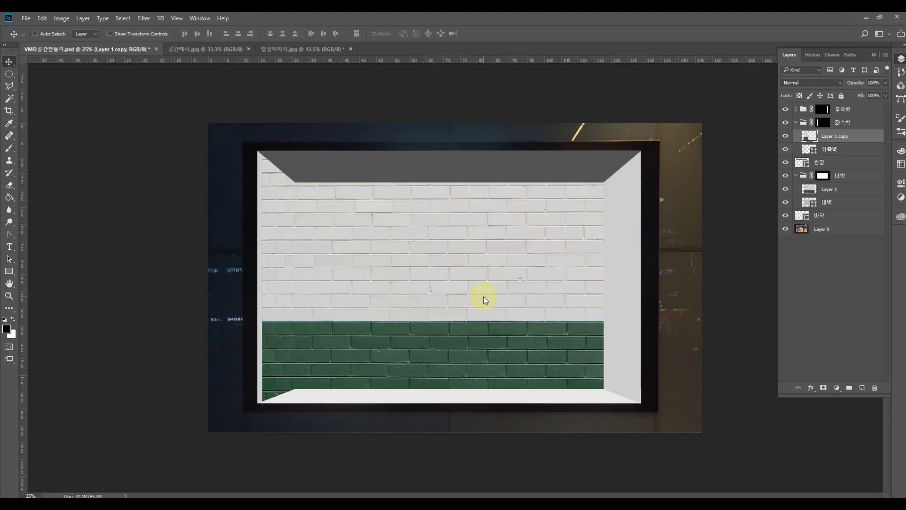
left_click_drag(403, 346, 372, 352)
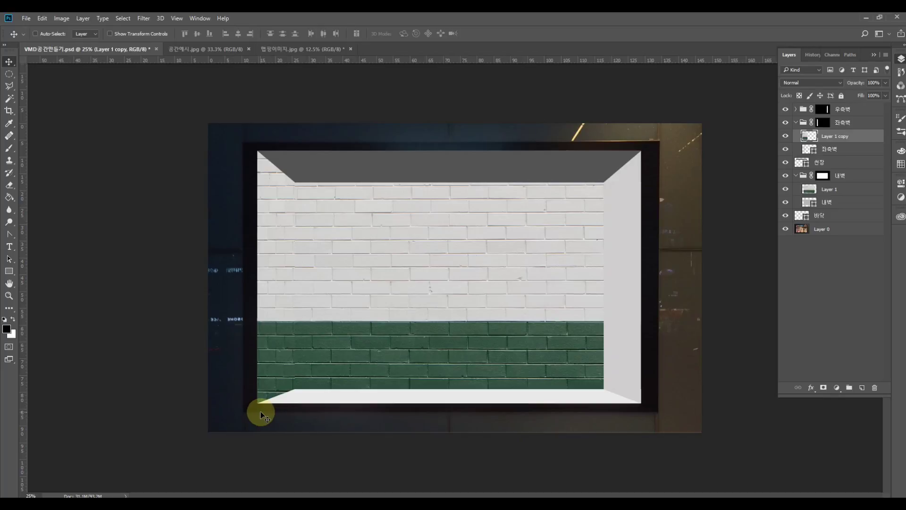
Distort the left-wall brick copy by pulling its upper outer corner up and its lower outer corner down.
key("ctrl+t")
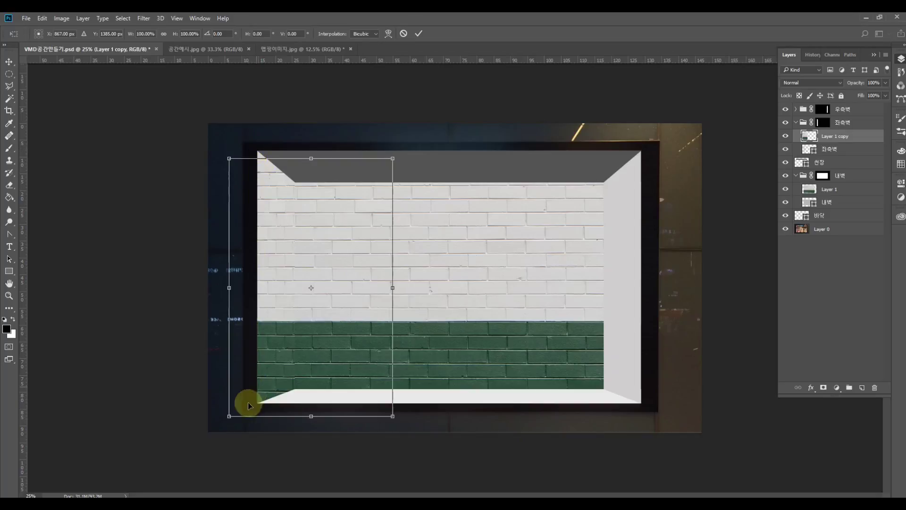
left_click(230, 159)
left_click_drag(230, 159, 241, 98)
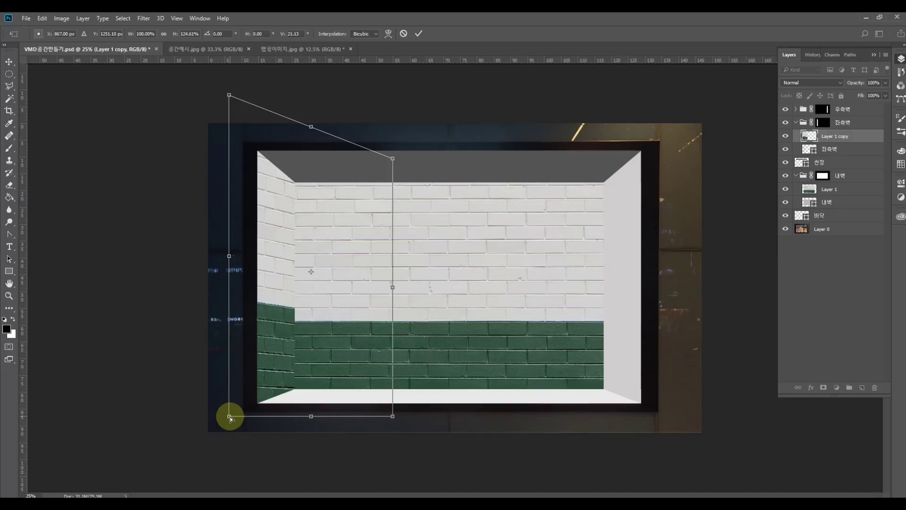
left_click_drag(230, 416, 237, 465)
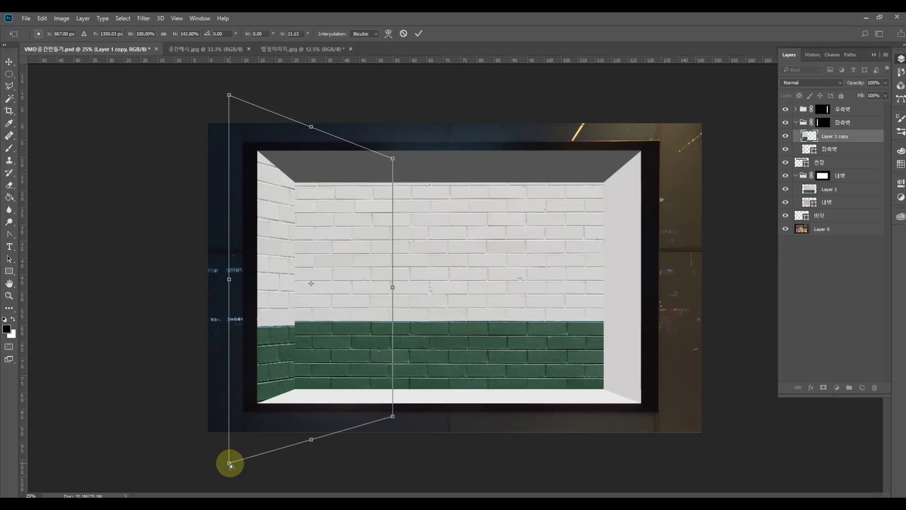
mouse_move(230, 465)
left_mouse_down()
mouse_move(230, 483)
mouse_move(233, 418)
mouse_move(229, 481)
mouse_move(233, 455)
mouse_move(230, 479)
mouse_move(229, 465)
left_mouse_up()
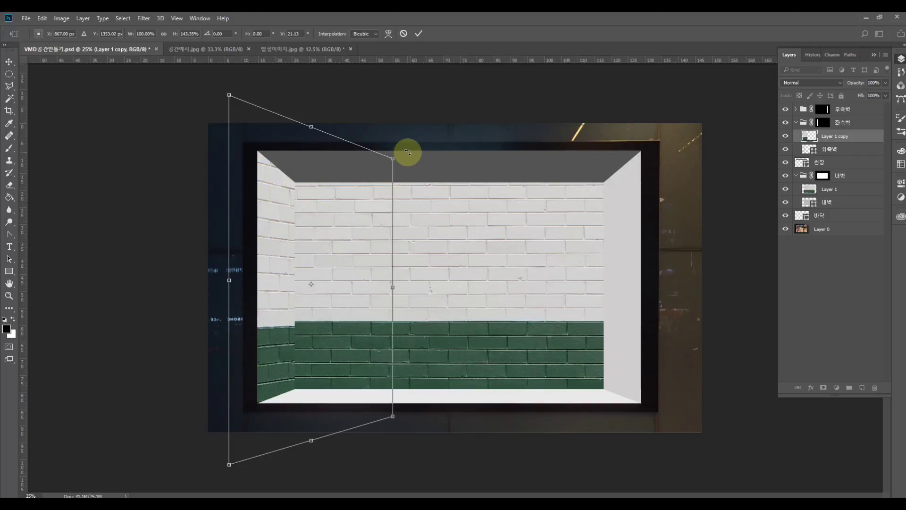
Distort the left-wall brick copy by pulling its inner upper corner down and its inner lower corner up to match the wall's perspective.
left_click_drag(393, 161, 380, 245)
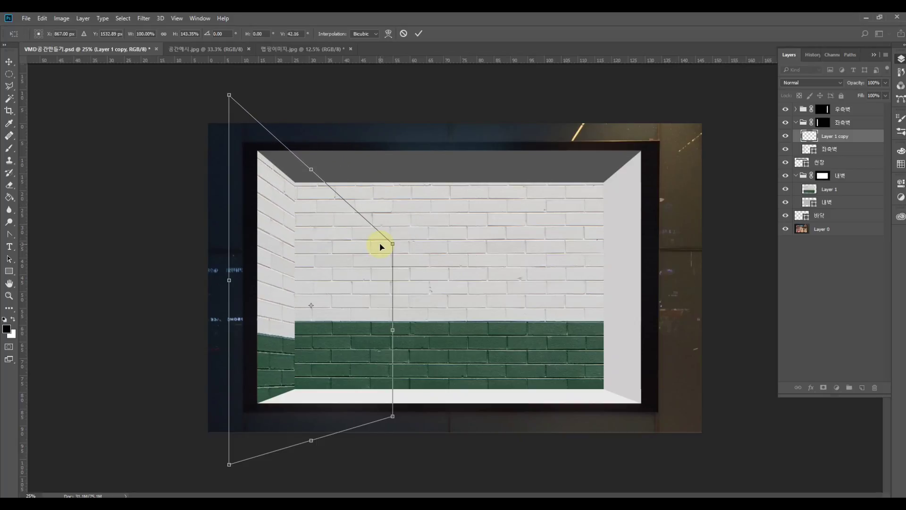
left_click_drag(392, 417, 399, 352)
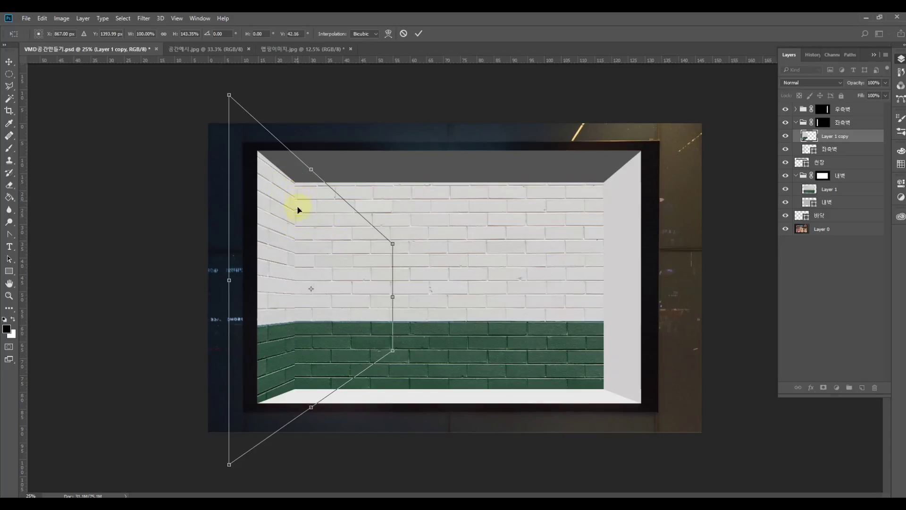
left_click_drag(392, 244, 392, 253)
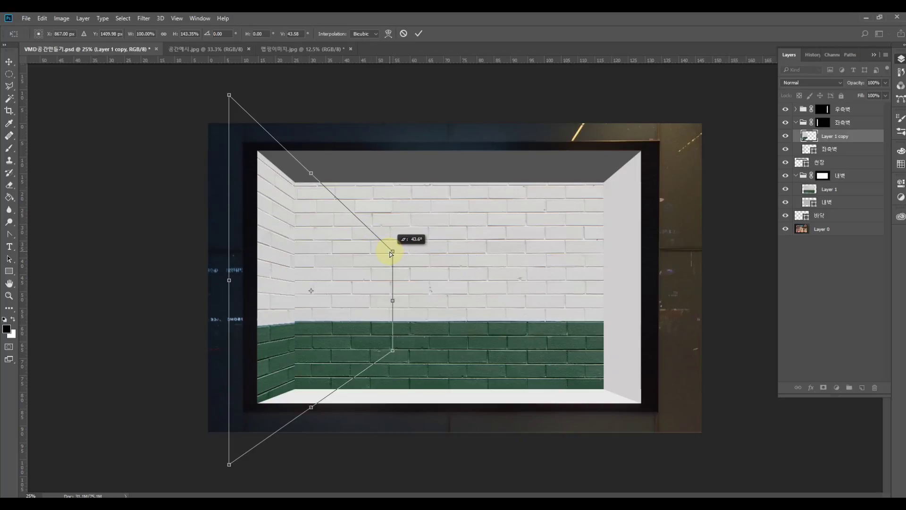
left_click_drag(393, 352, 393, 347)
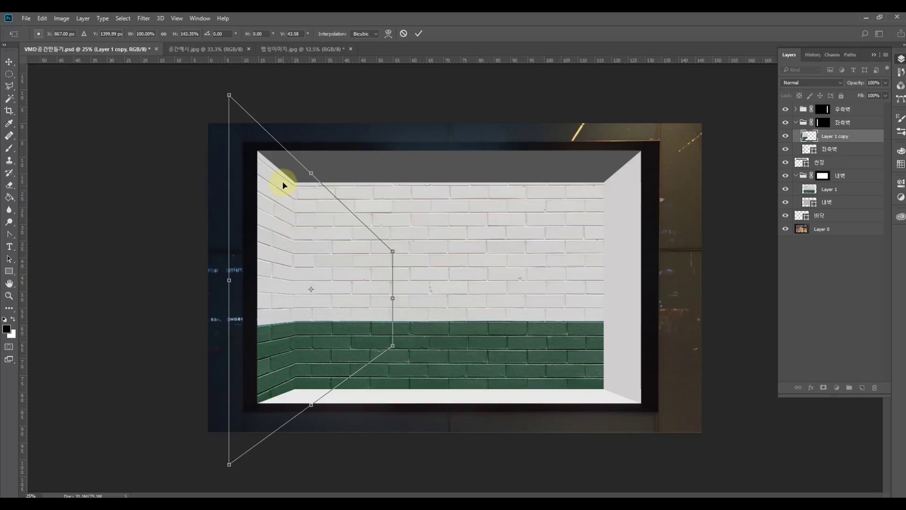
Refine the left-wall distortion by raising the outer lower corner and lowering the inner lower corner, and apply the transform.
scroll(293, 223, "up", 1)
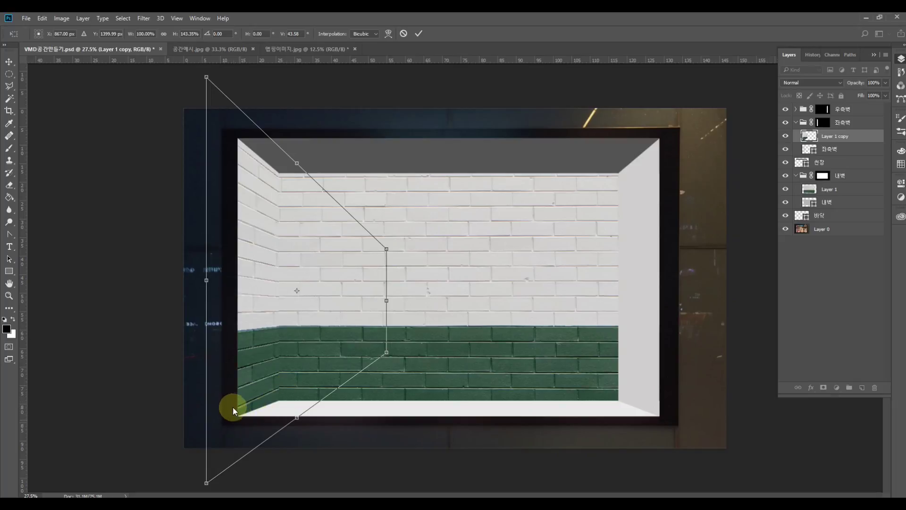
left_click(207, 483)
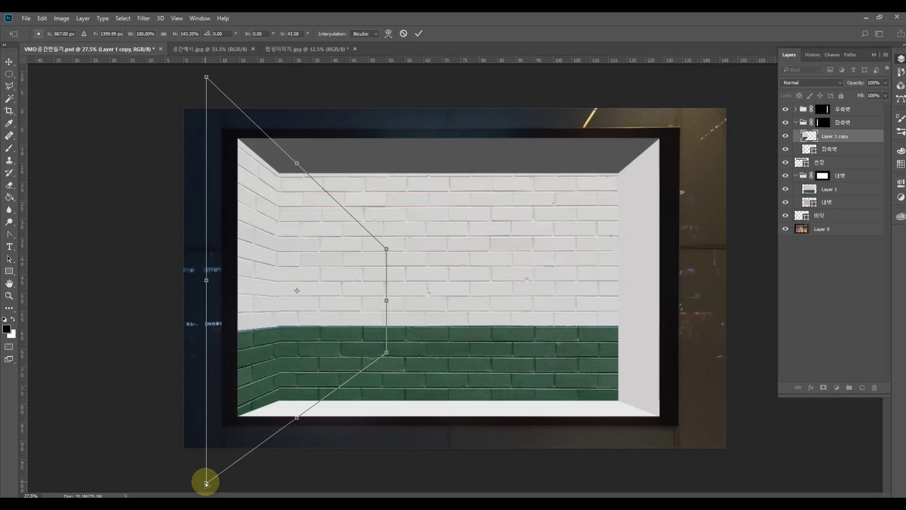
left_click_drag(206, 483, 206, 469)
left_click_drag(386, 354, 386, 375)
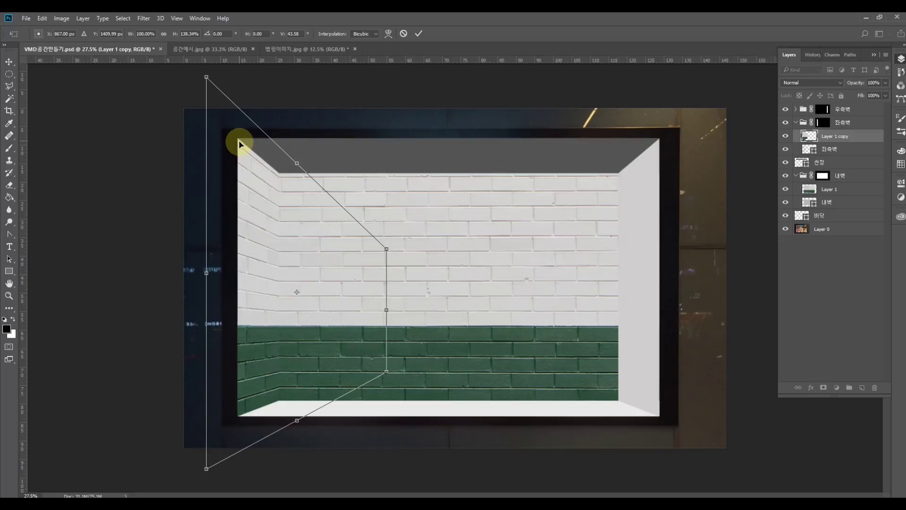
key("Return")
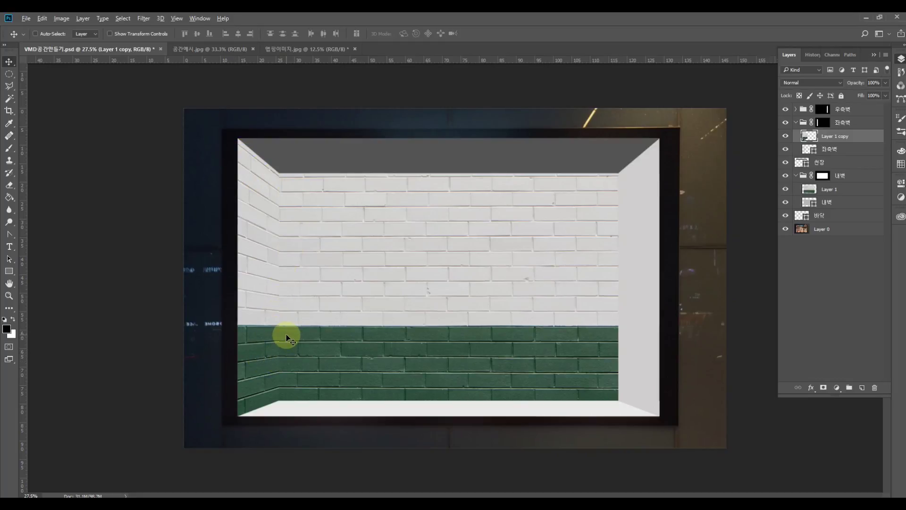
scroll(287, 352, "up", 1)
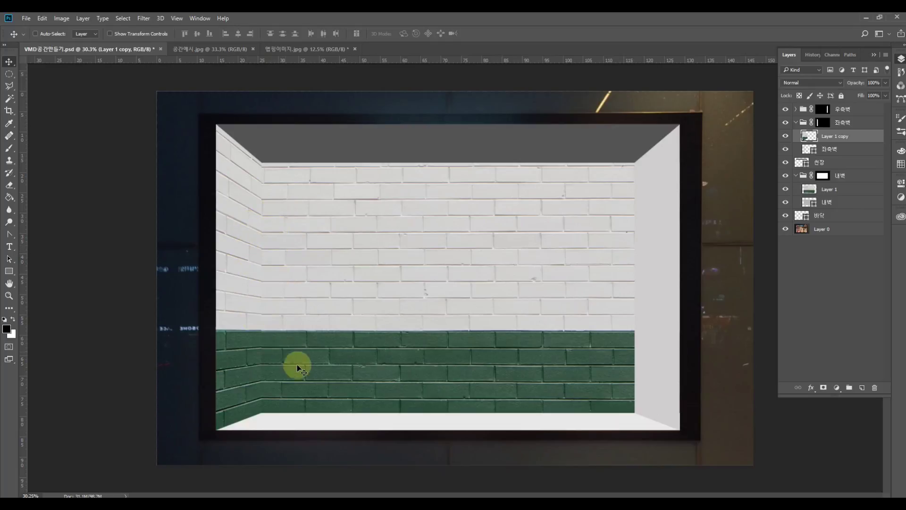
Duplicate the left-wall brick layer, move the copy into the 우측벽 group, and expand that group with the copy selected.
key("ctrl+minus")
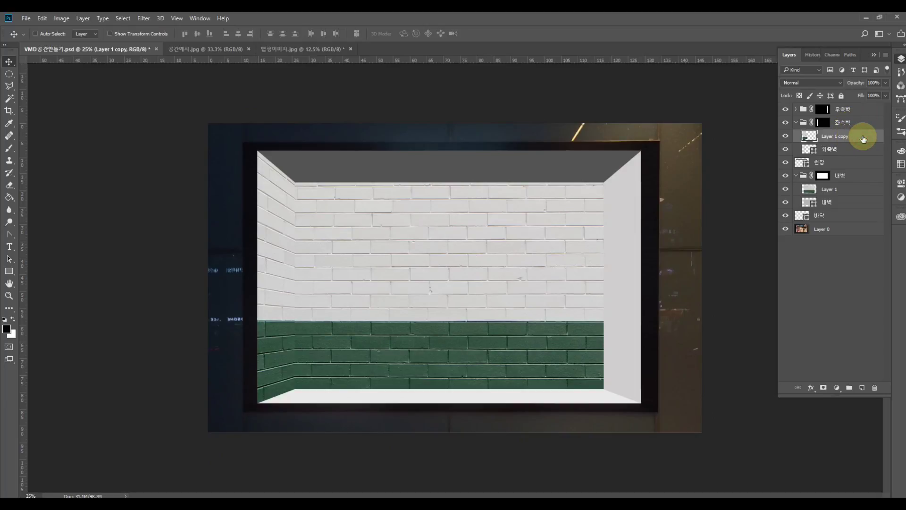
key("ctrl+j")
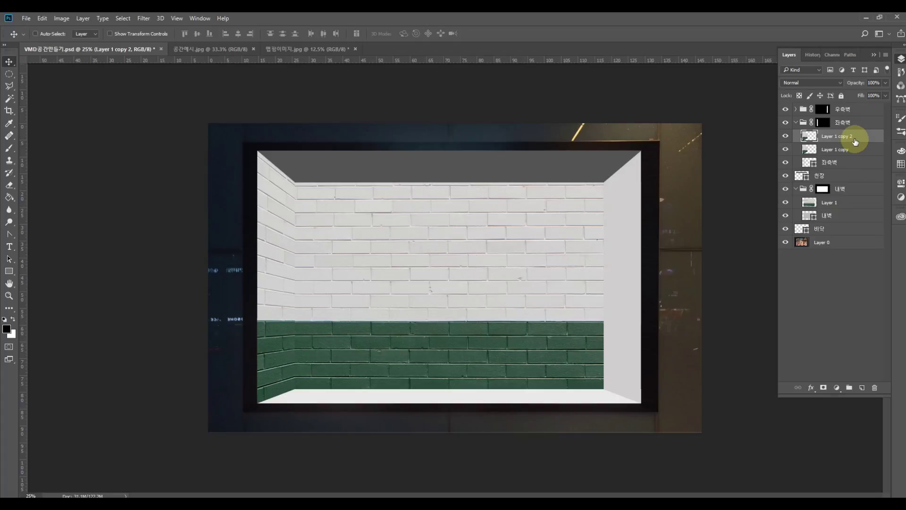
left_click_drag(858, 138, 855, 110)
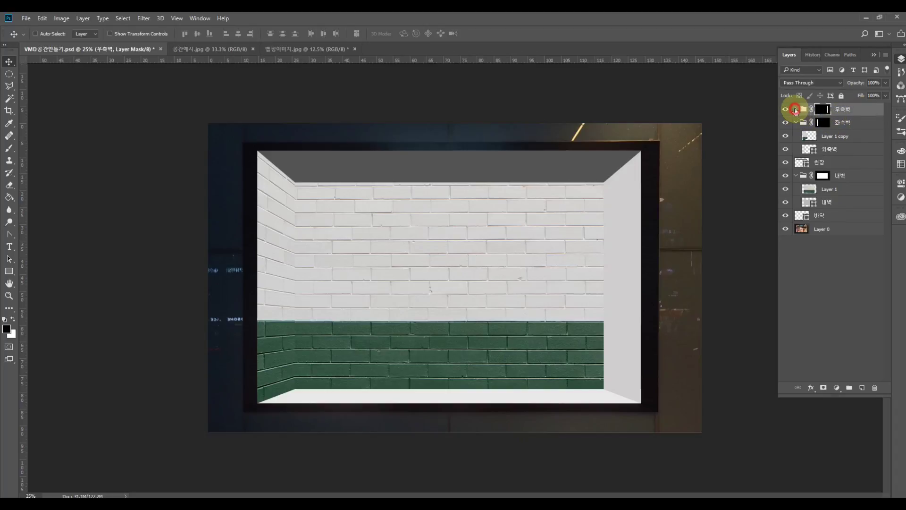
left_click(795, 110)
left_click(849, 123)
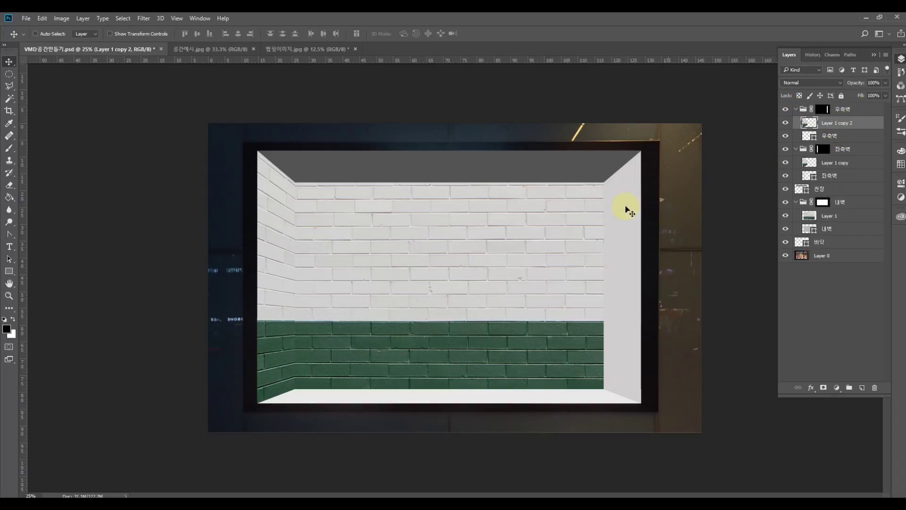
left_click(856, 164)
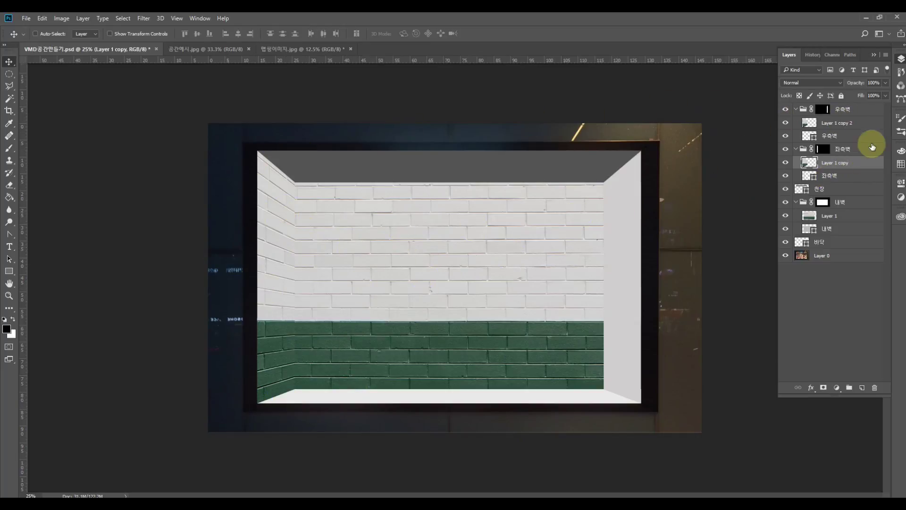
left_click(858, 122)
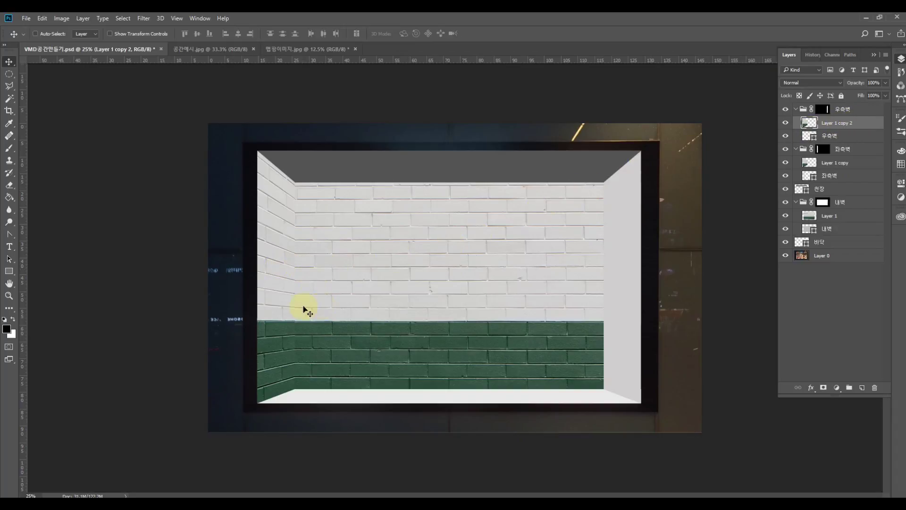
Move the brick copy in the 우측벽 group onto the right wall, flip it horizontally and align its courses with the back wall.
left_click_drag(308, 281, 594, 286)
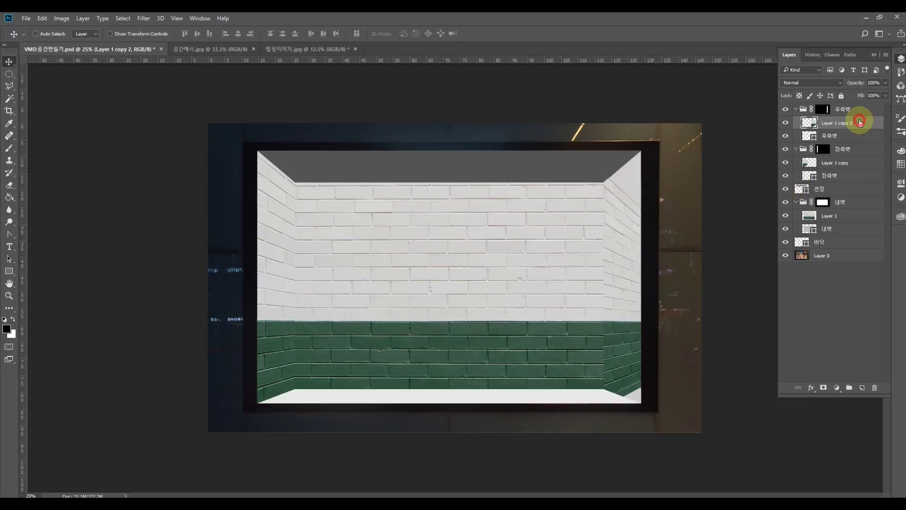
left_click_drag(585, 247, 608, 243)
left_click(42, 19)
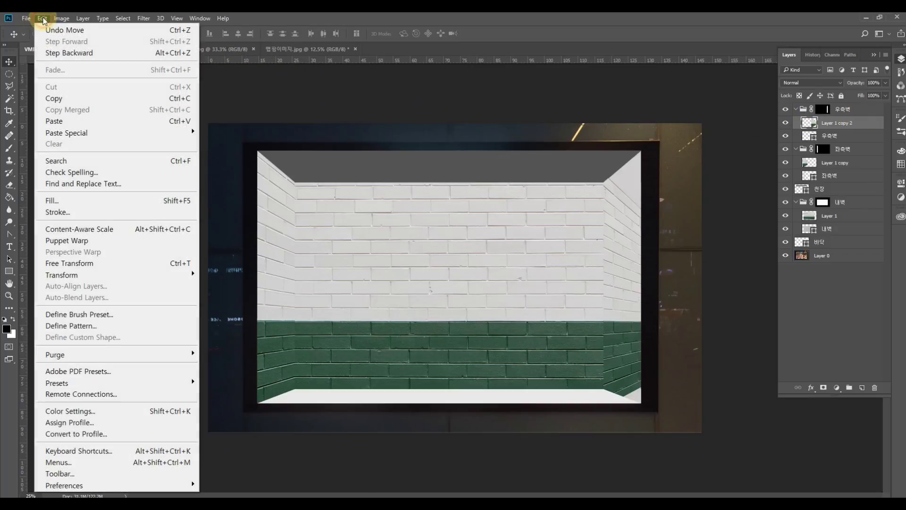
mouse_move(63, 279)
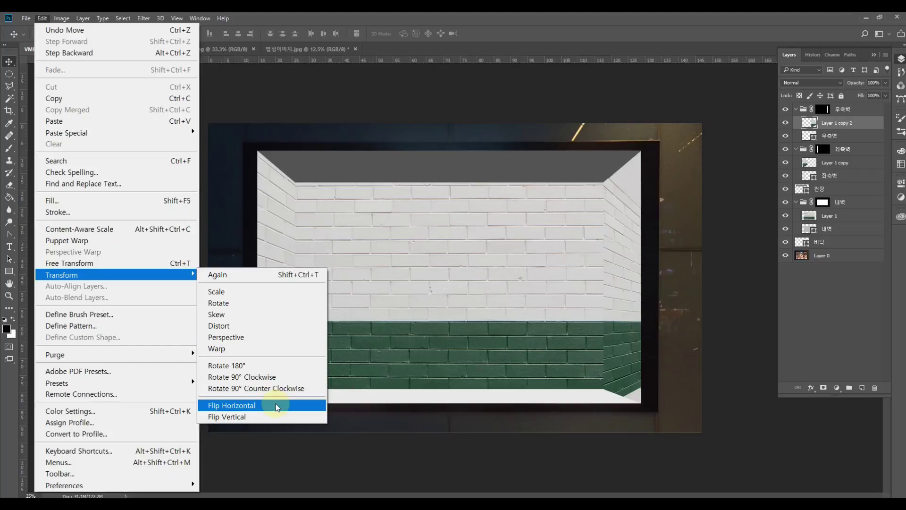
left_click(277, 405)
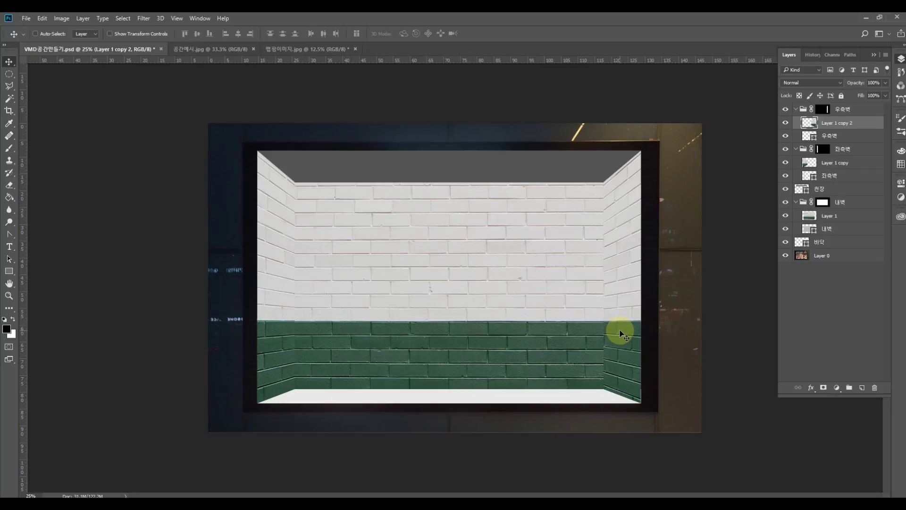
left_click_drag(621, 329, 602, 337)
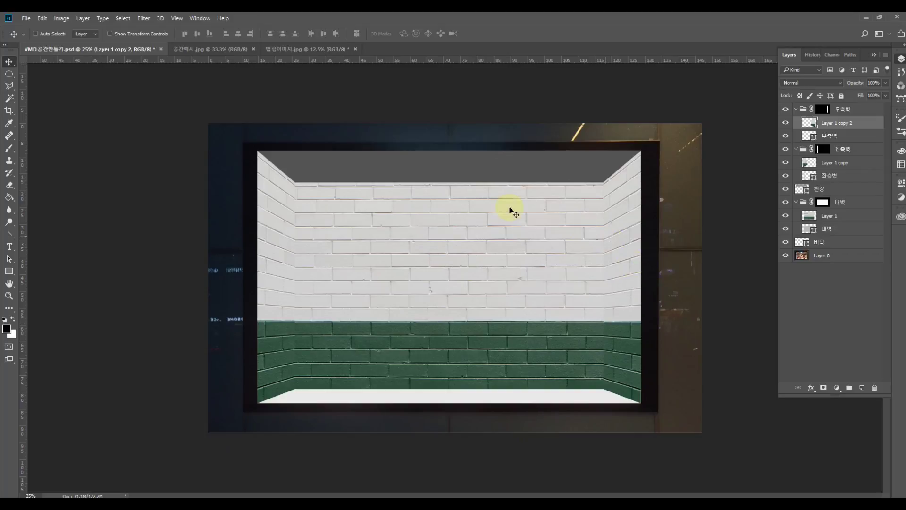
Consult the shading in 공간예시.jpg and add a new layer above the back-wall brick layer in the 내벽 group.
left_click(228, 51)
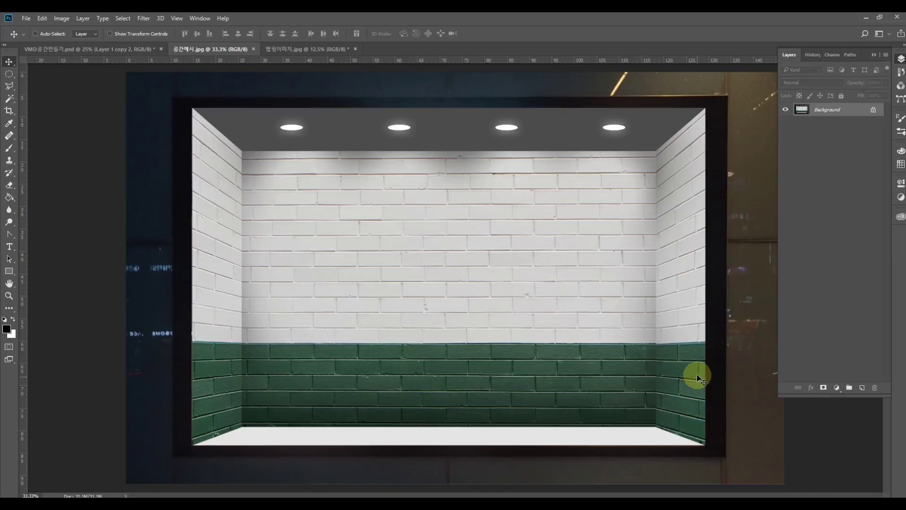
left_click(124, 49)
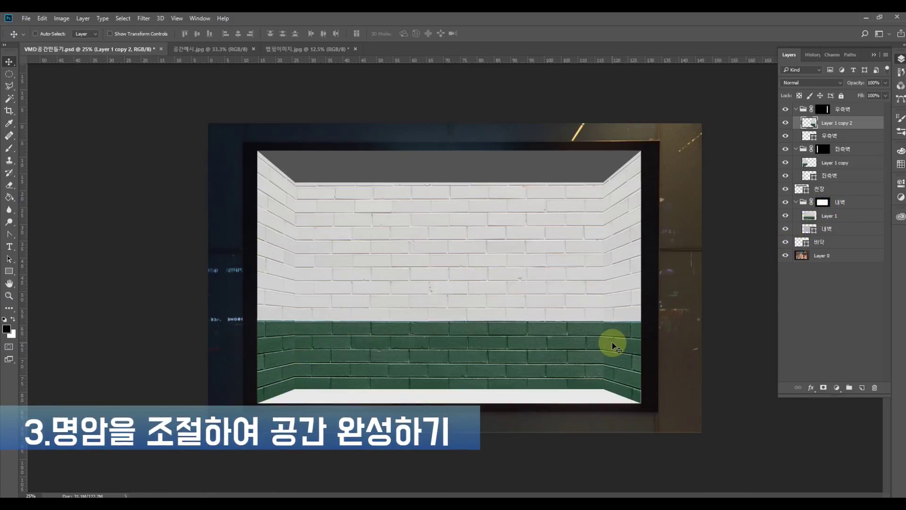
left_click(847, 219)
left_click(787, 216)
left_click(787, 217)
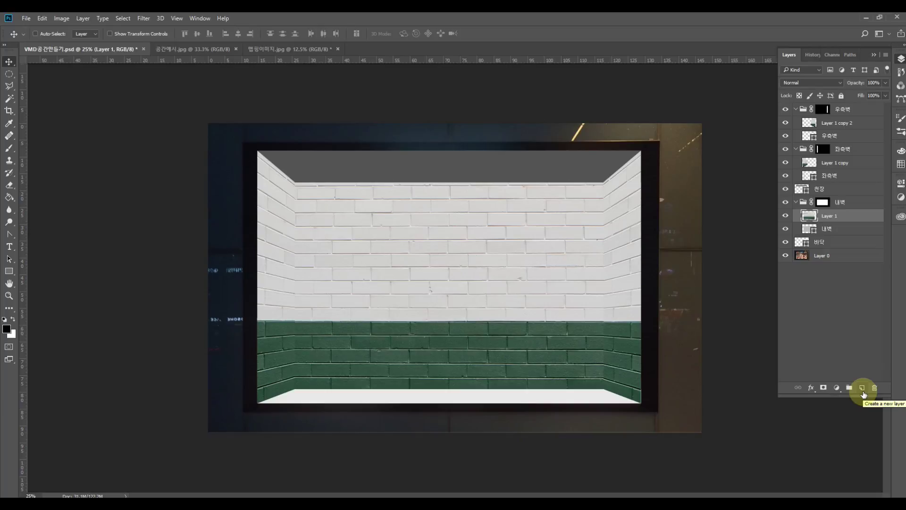
left_click(862, 389)
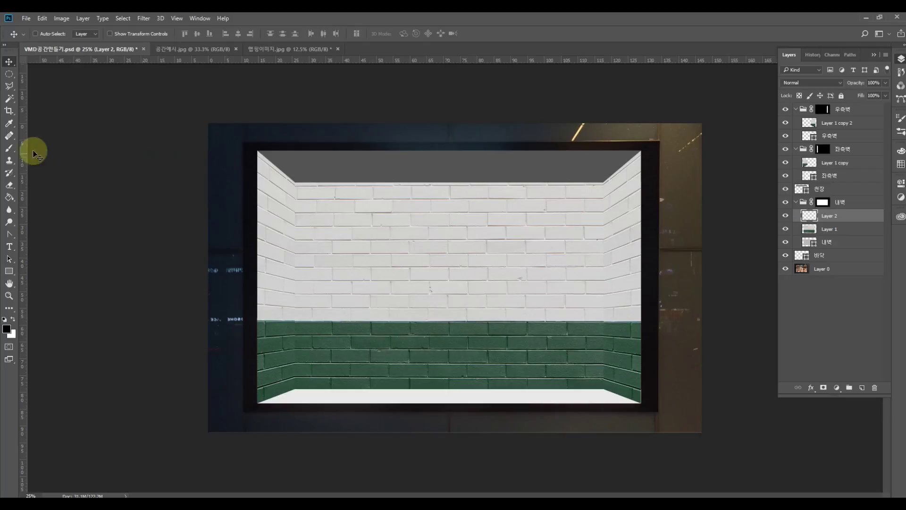
Activate the Brush tool with black (000000) as the foreground colour and pick a soft round 100 px brush preset.
left_click(9, 150)
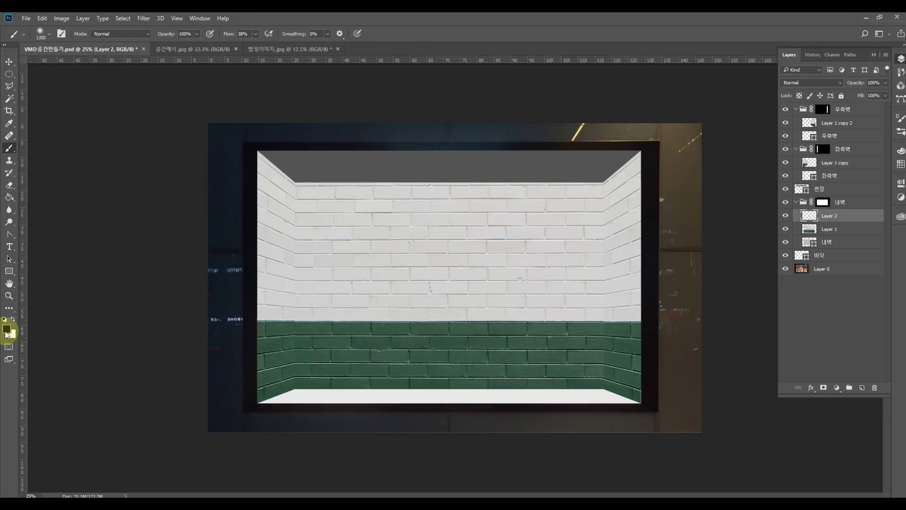
left_click(6, 331)
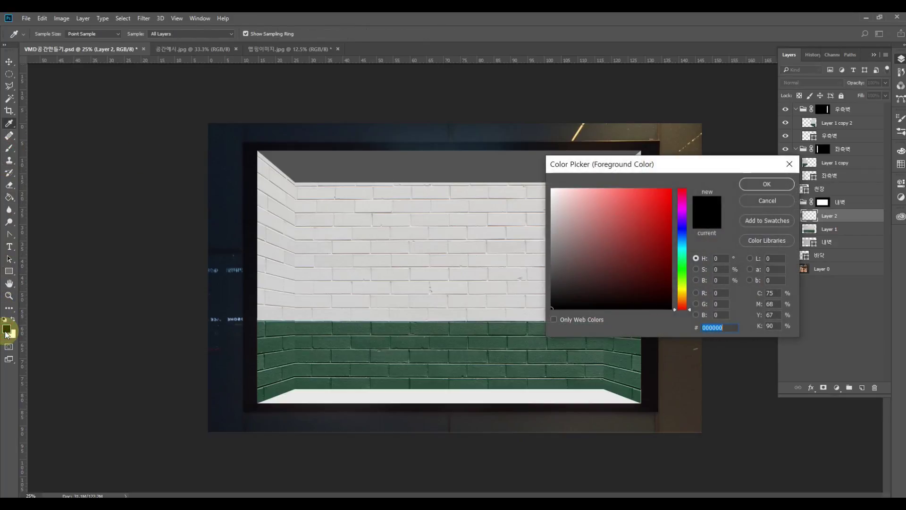
left_click(768, 184)
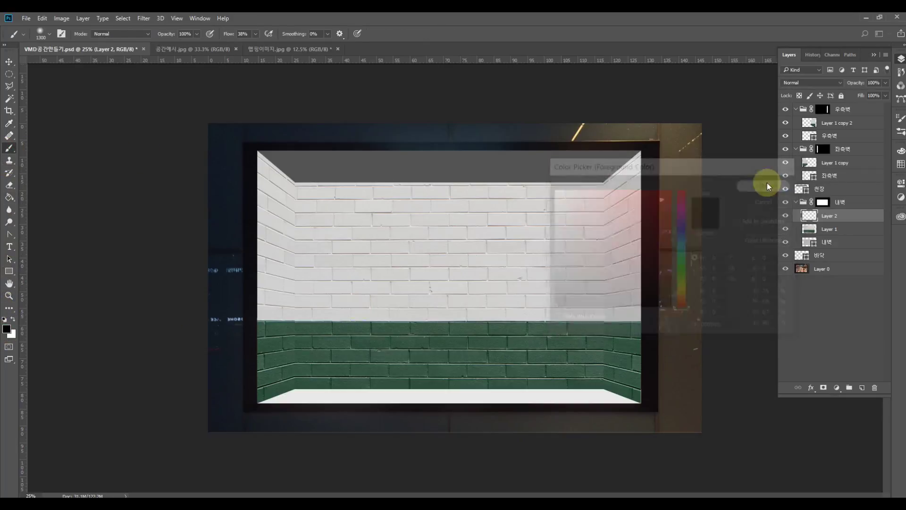
left_click(51, 33)
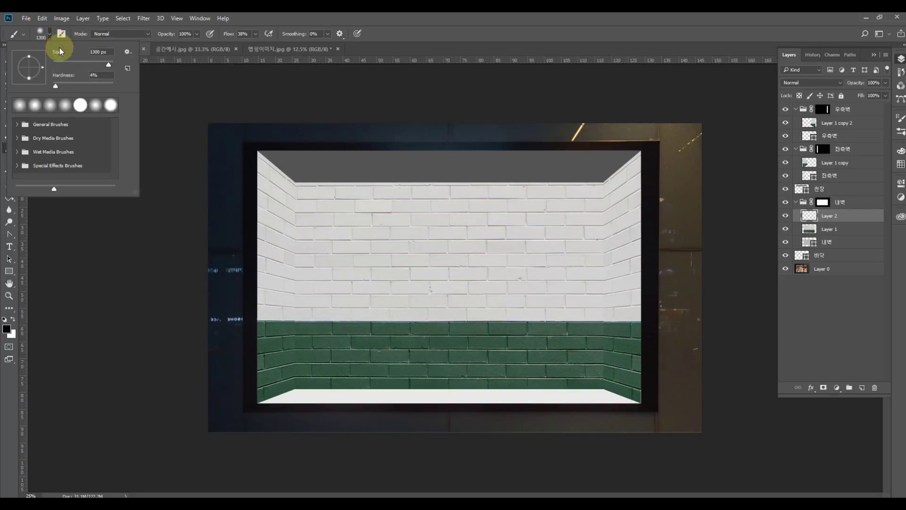
key("o")
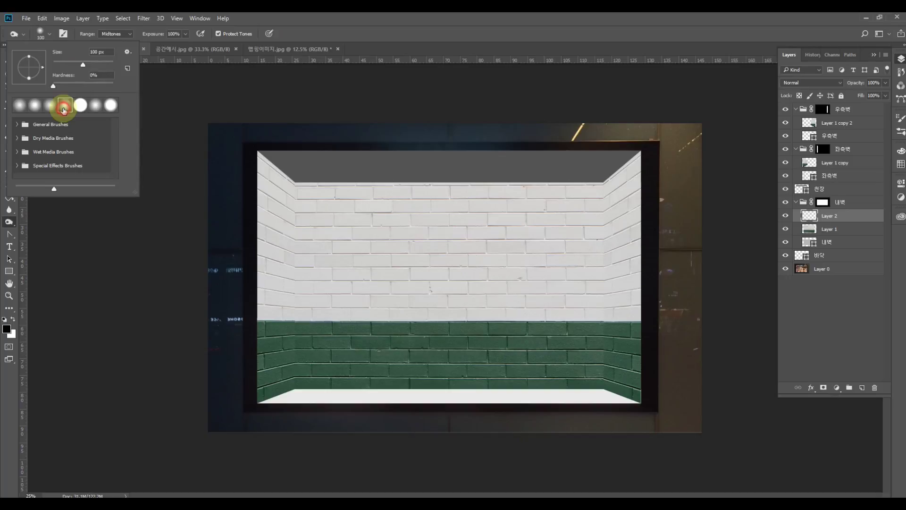
left_click(352, 17)
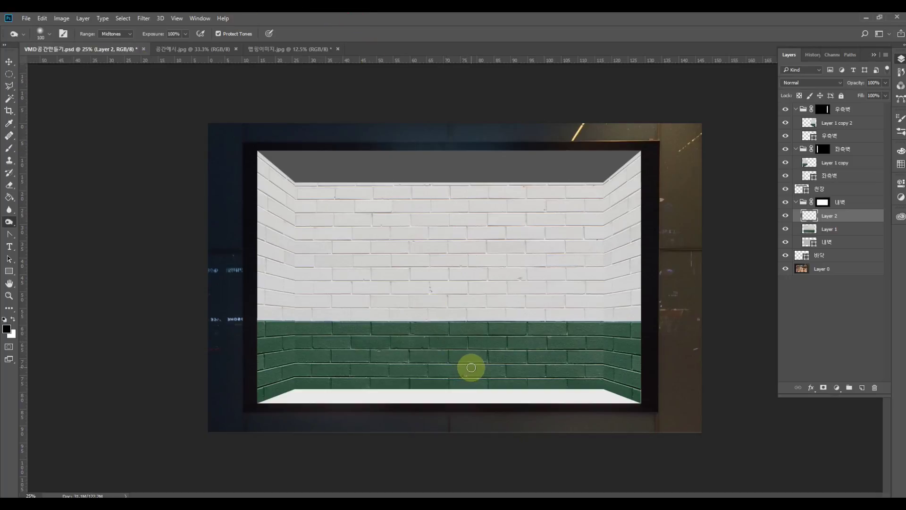
Try to darken the back wall's lower corners on the new layer using the Burn tool at 1200 px.
key("bracketright")
key("bracketright")
key("bracketright")
key("bracketright")
key("bracketright")
key("bracketright")
key("bracketright")
key("bracketright")
key("bracketright")
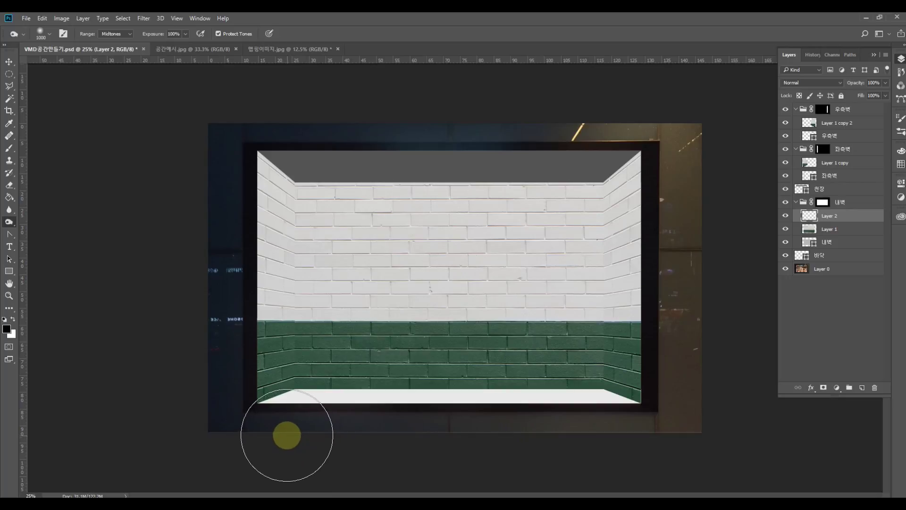
key("bracketright")
key("bracketright")
key("bracketright")
key("bracketright")
key("bracketright")
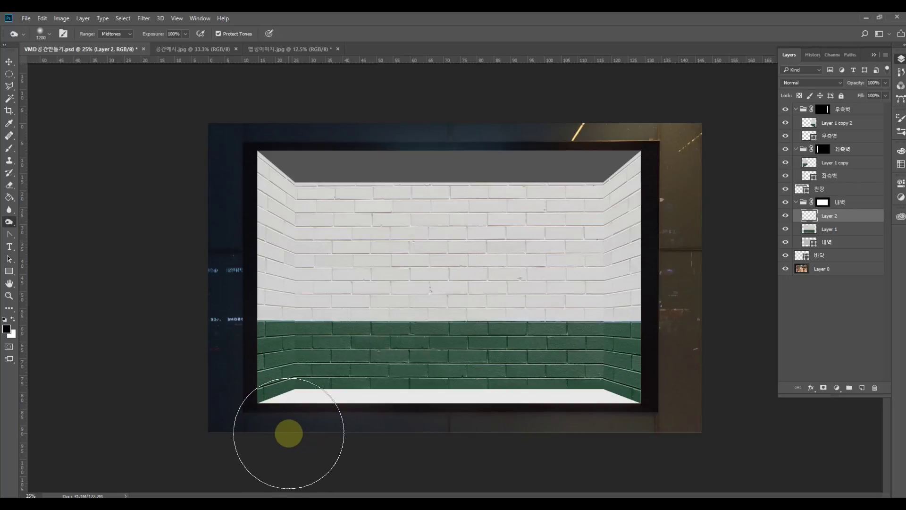
key("bracketleft")
key("bracketleft")
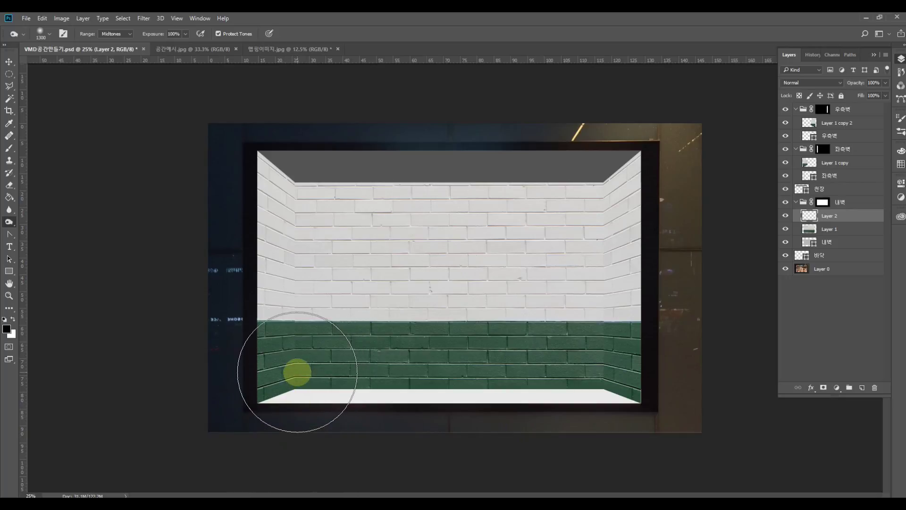
key("bracketleft")
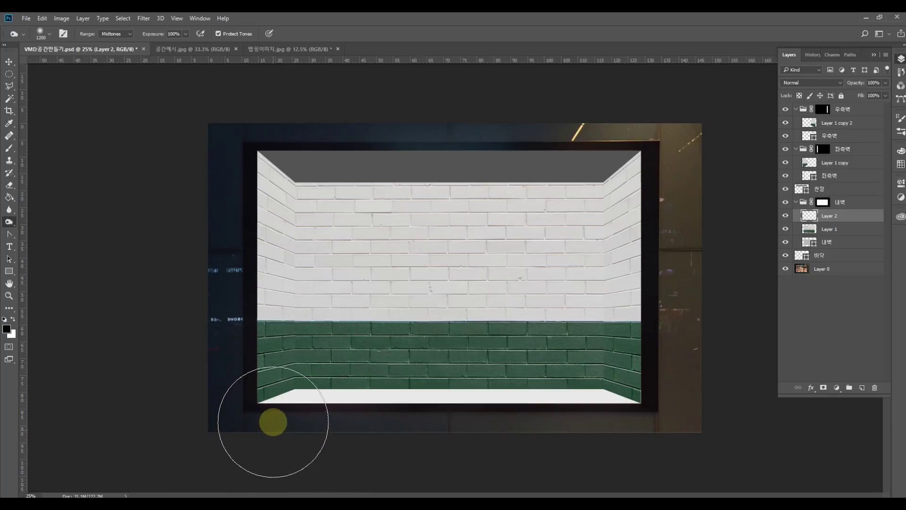
left_click(259, 441)
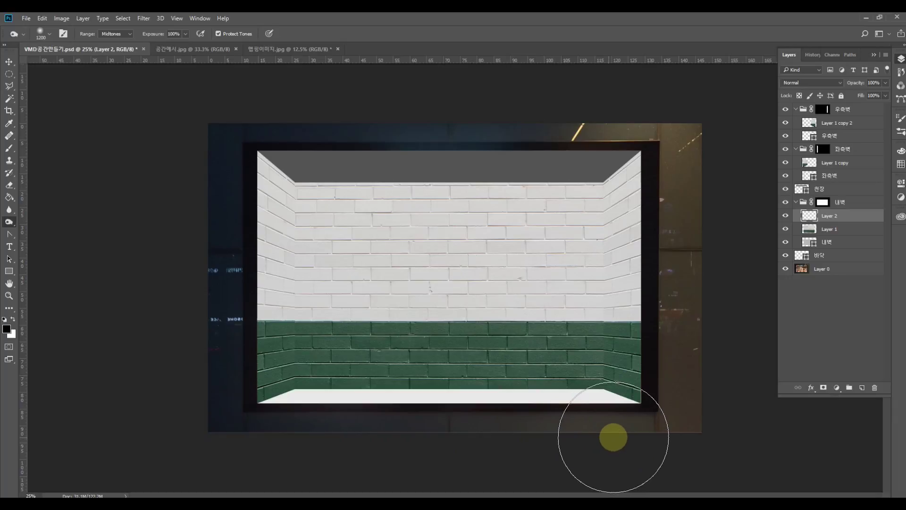
left_click(613, 437)
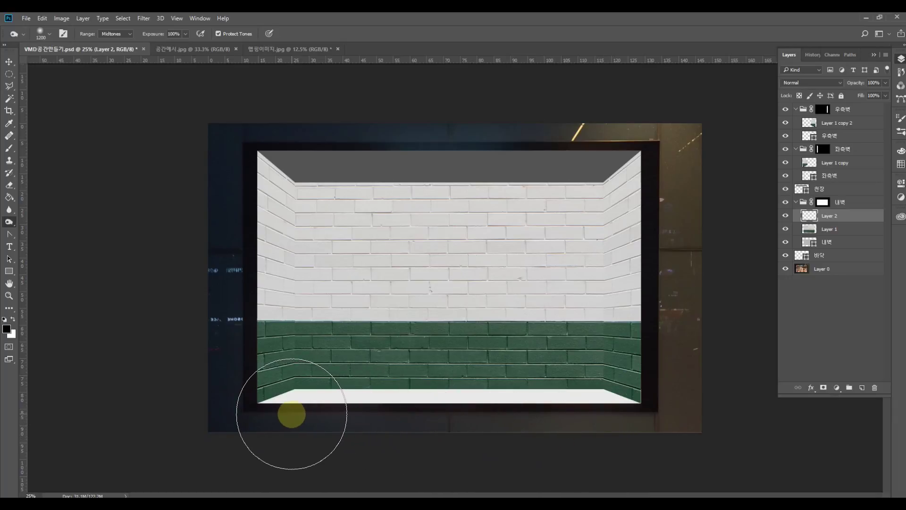
Paint soft black shading along the bottom, right and left edges of the back wall with a 1300 px brush.
left_click(10, 149)
mouse_move(284, 451)
left_mouse_down()
mouse_move(521, 454)
mouse_move(637, 466)
mouse_move(276, 458)
mouse_move(699, 478)
mouse_move(742, 454)
left_mouse_up()
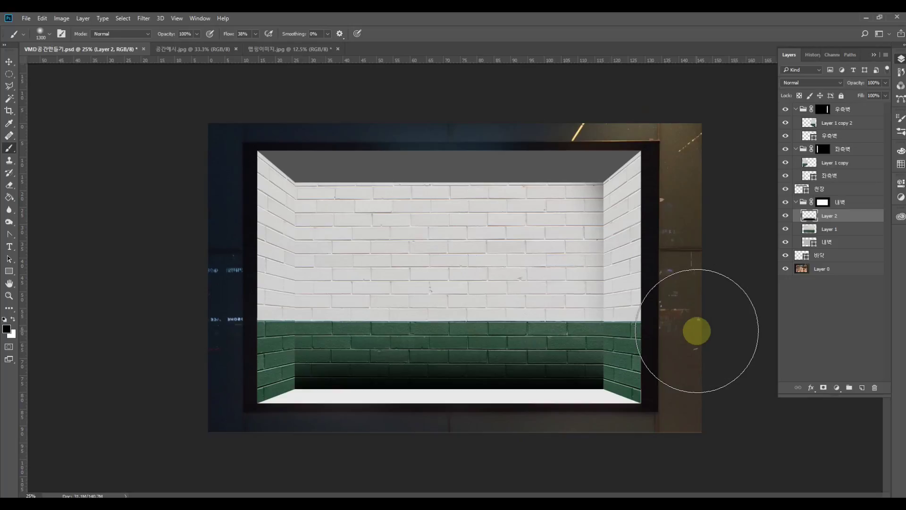
mouse_move(696, 326)
left_mouse_down()
mouse_move(690, 342)
mouse_move(693, 335)
left_mouse_up()
mouse_move(296, 105)
left_mouse_down()
mouse_move(249, 166)
mouse_move(186, 289)
mouse_move(180, 352)
mouse_move(215, 186)
left_mouse_up()
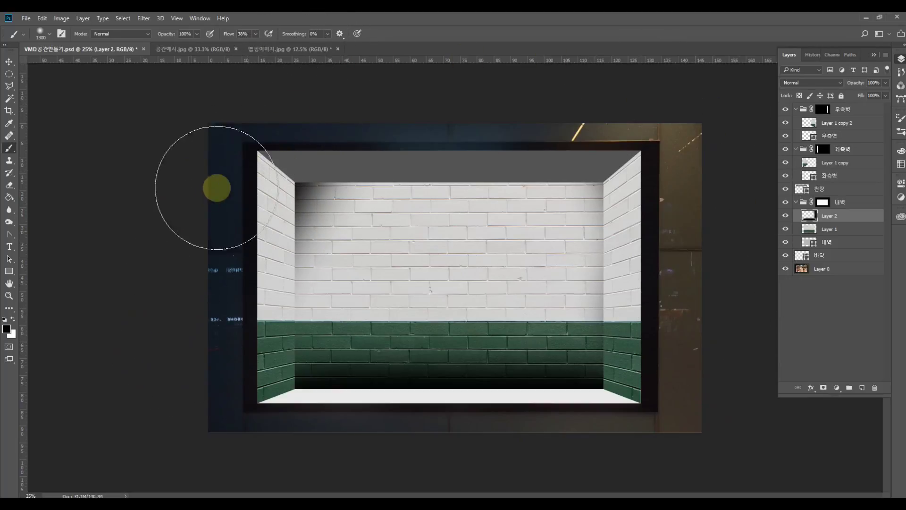
key("ctrl+z")
left_click(267, 89)
mouse_move(267, 89)
left_mouse_down()
mouse_move(219, 141)
mouse_move(206, 356)
left_mouse_up()
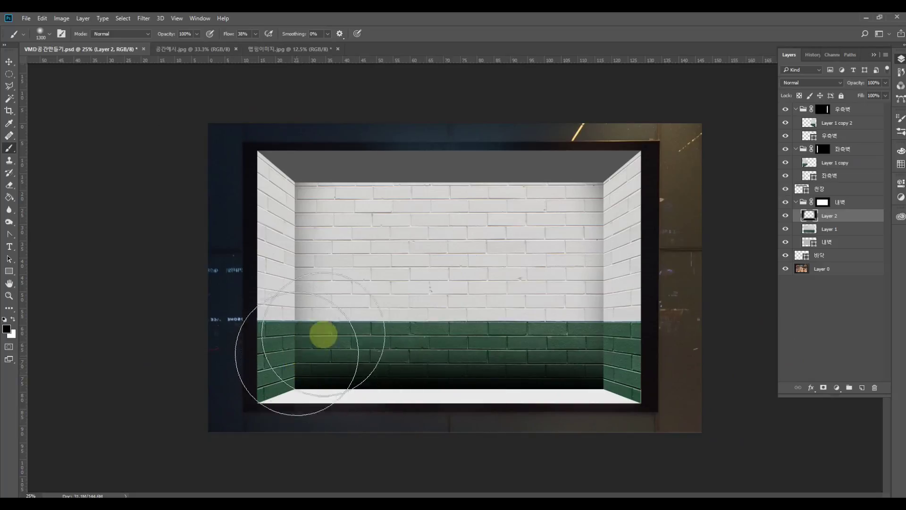
Lower the opacity of the back wall's edge-shading layer to 37%.
left_click(887, 83)
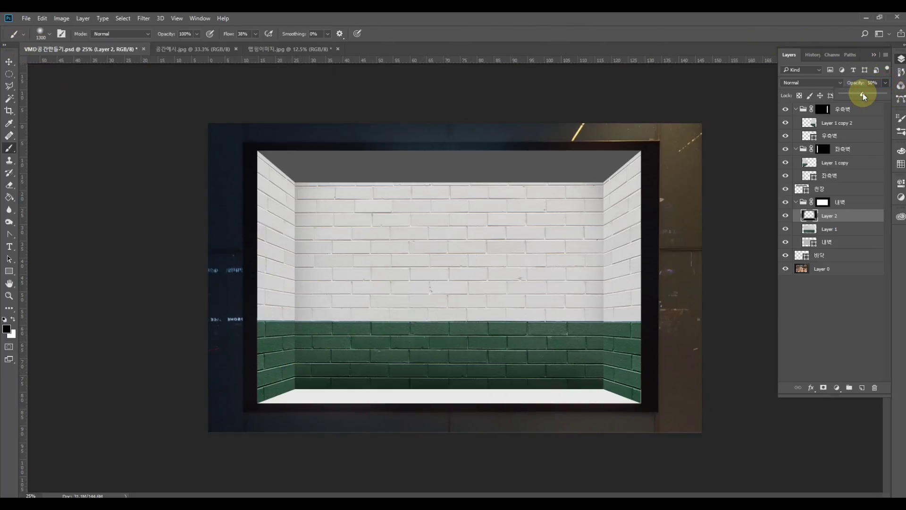
left_click_drag(858, 96, 857, 97)
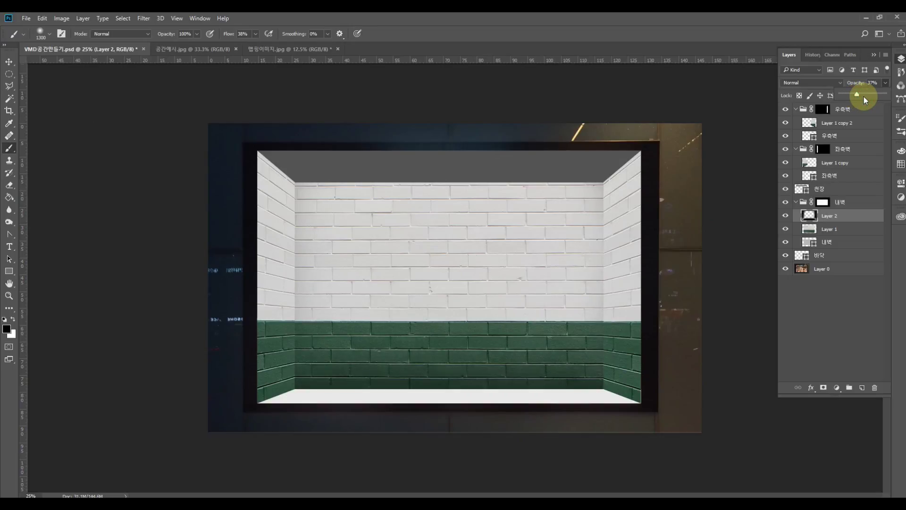
left_click(889, 87)
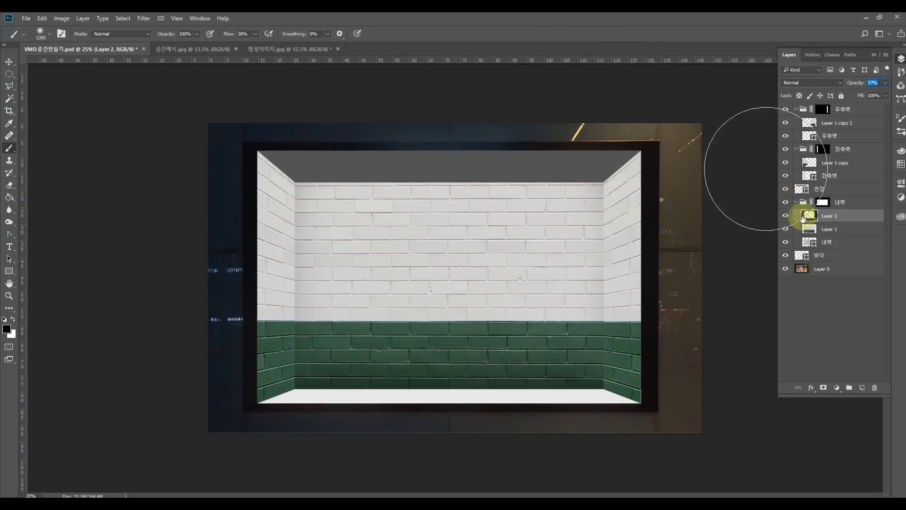
Add another layer in the 내벽 group, shade the back wall's upper corners in black and set the layer's opacity to 78%.
left_click(862, 388)
mouse_move(580, 97)
left_mouse_down()
mouse_move(631, 148)
mouse_move(589, 105)
left_mouse_up()
key("ctrl+z")
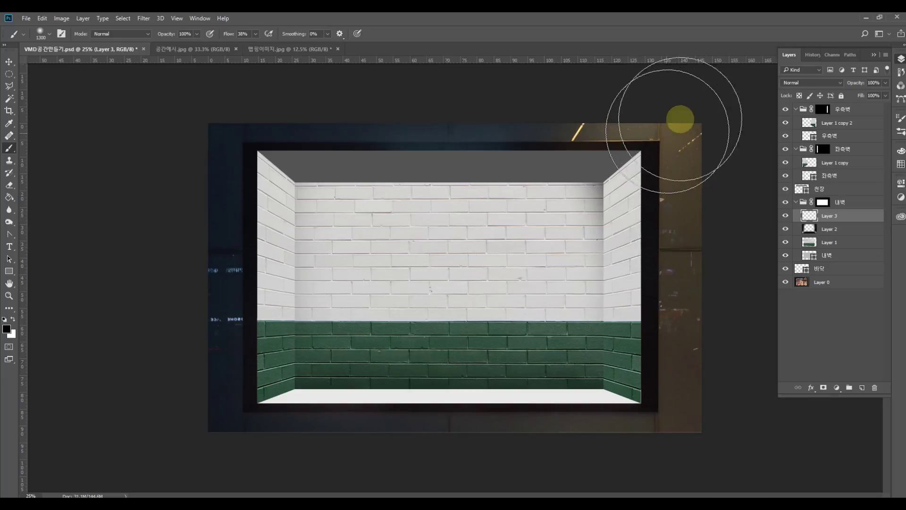
left_click(245, 107)
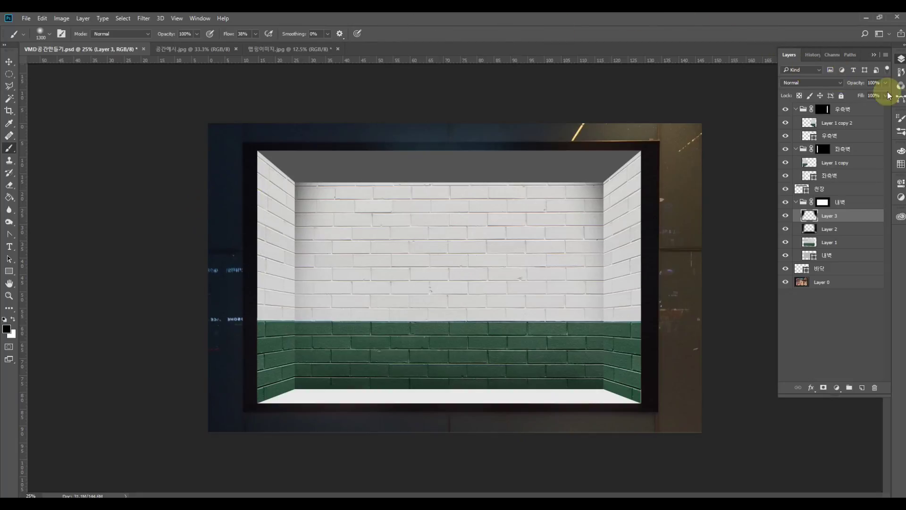
left_click(869, 93)
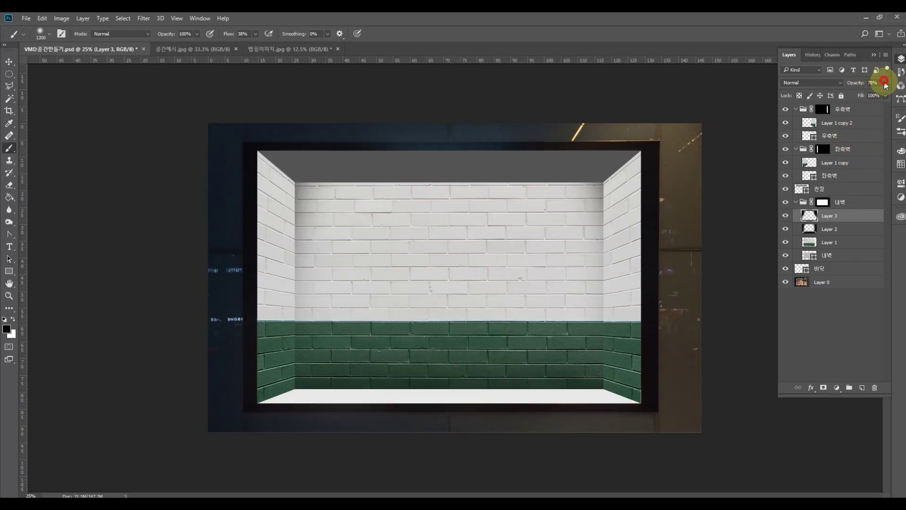
left_click(886, 83)
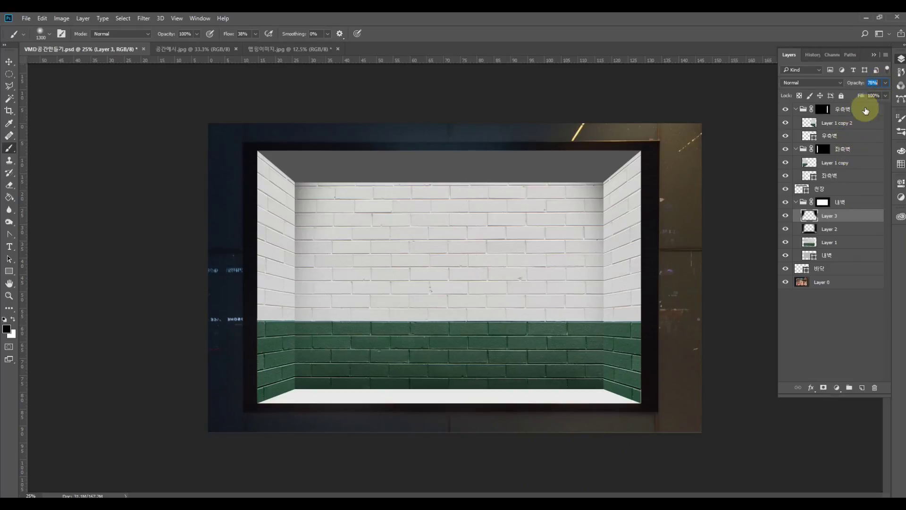
Identify the left-wall brick layer by toggling its visibility, and add a new layer above it in the 좌측벽 group.
left_click(862, 164)
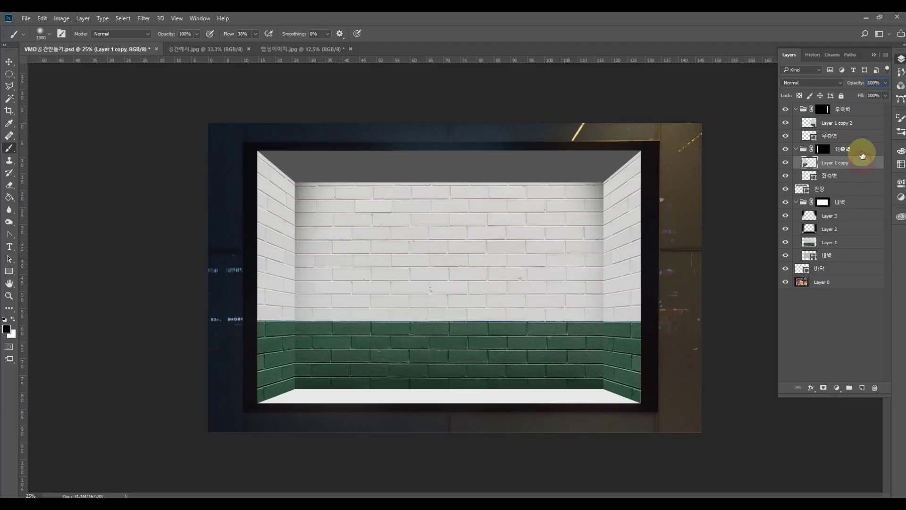
left_click(785, 165)
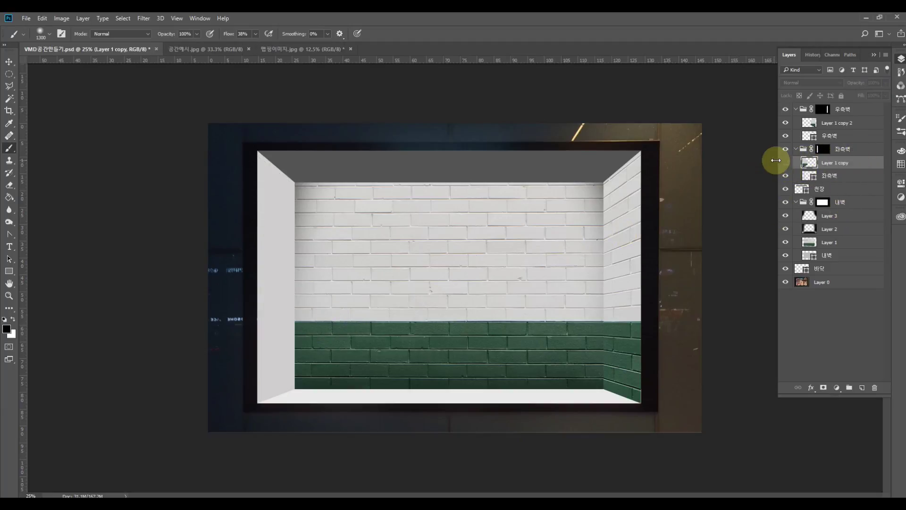
left_click(785, 164)
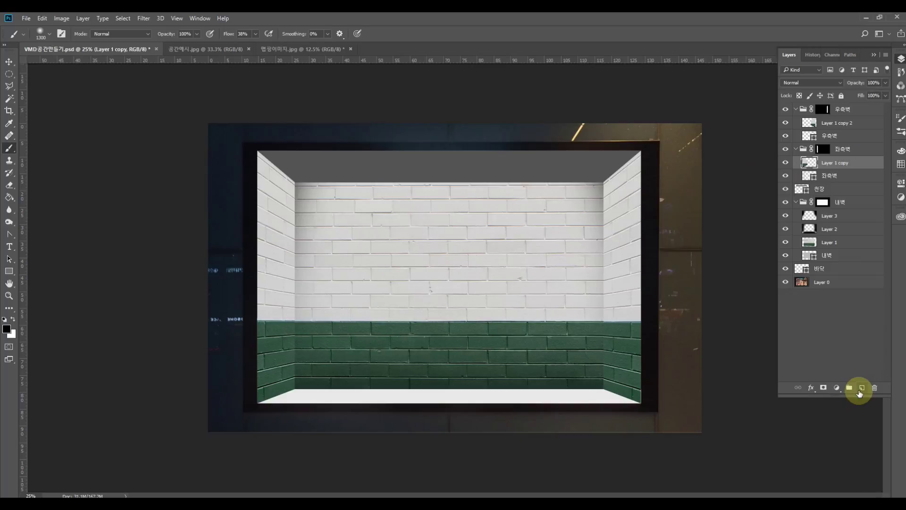
left_click(860, 390)
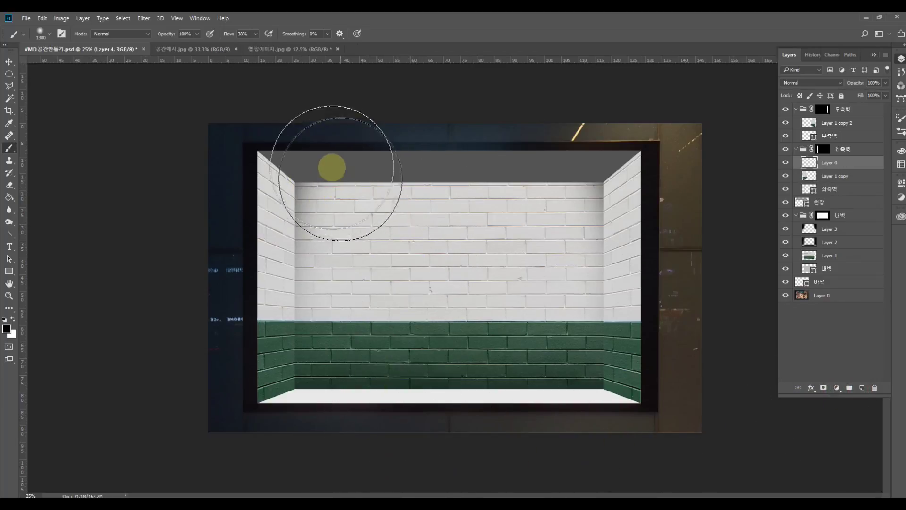
Paint soft black shading over the lower inner corner of the left wall with the default black colour and 1300 px brush.
left_click(10, 61)
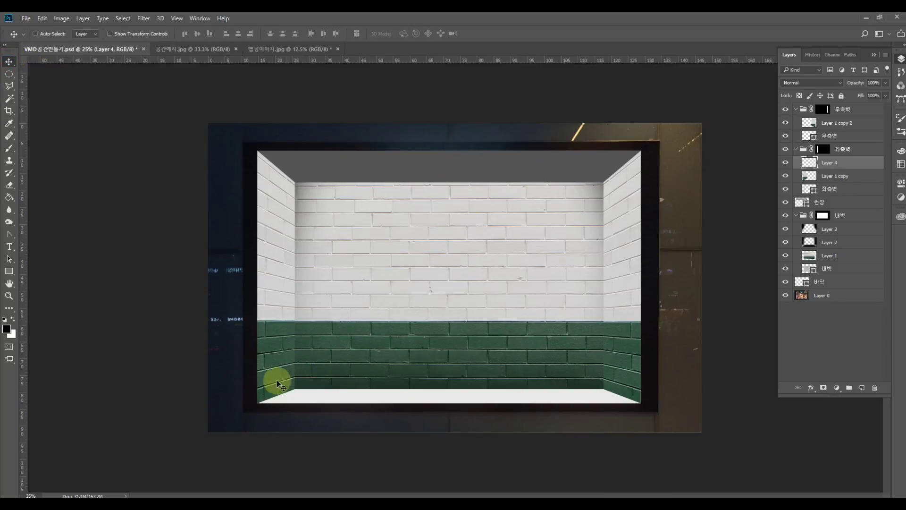
left_click(7, 150)
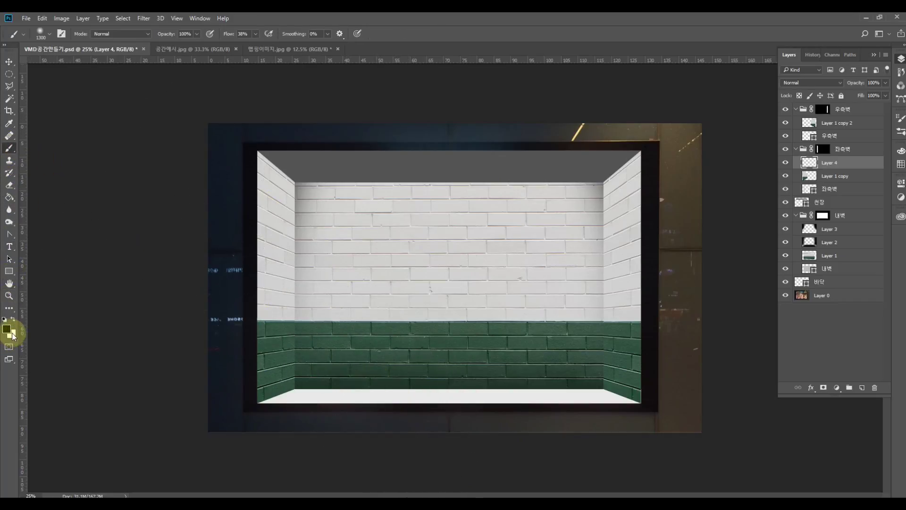
left_click(5, 319)
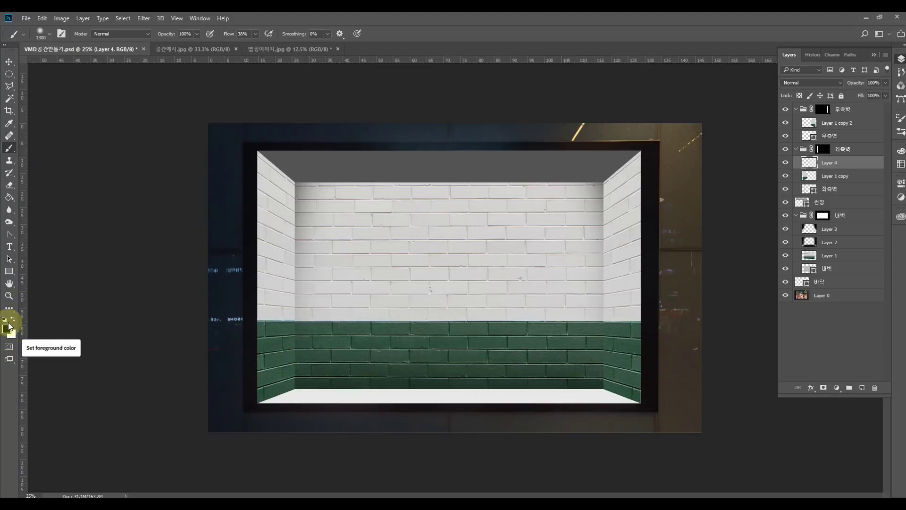
left_click(49, 34)
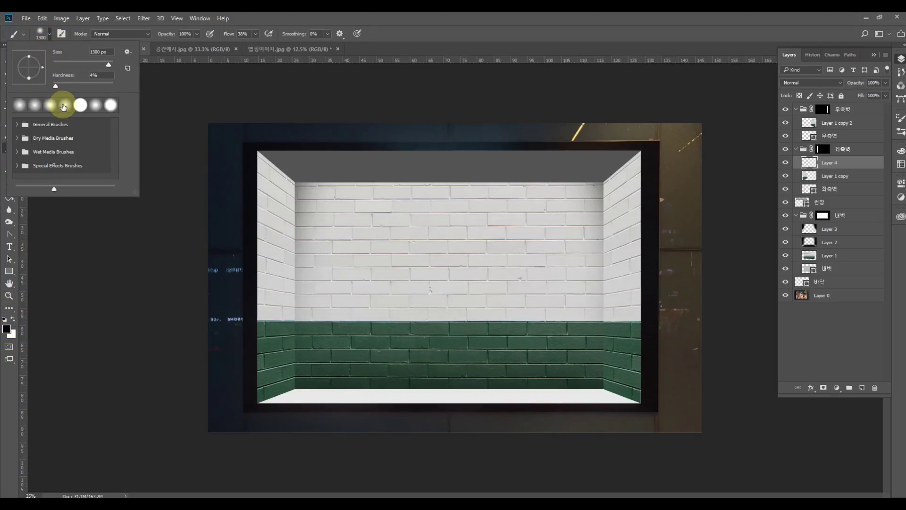
left_click(51, 38)
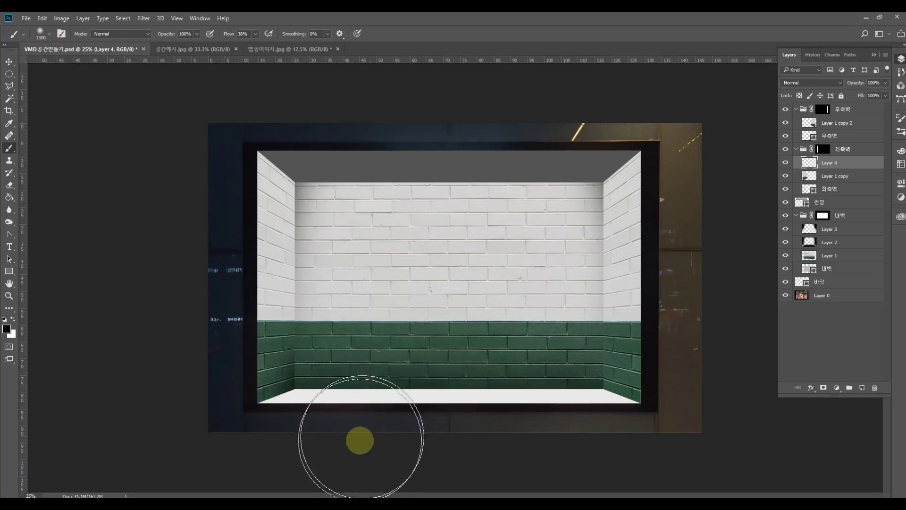
mouse_move(389, 329)
left_mouse_down()
mouse_move(455, 273)
mouse_move(435, 178)
mouse_move(692, 138)
mouse_move(732, 190)
left_mouse_up()
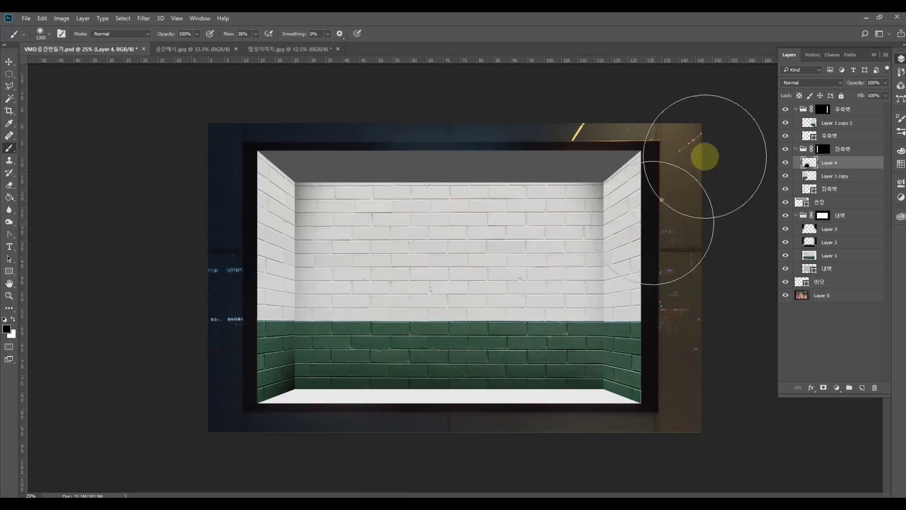
Lower the left-wall shading layer's opacity to 35% and switch to the Move tool.
left_click(880, 84)
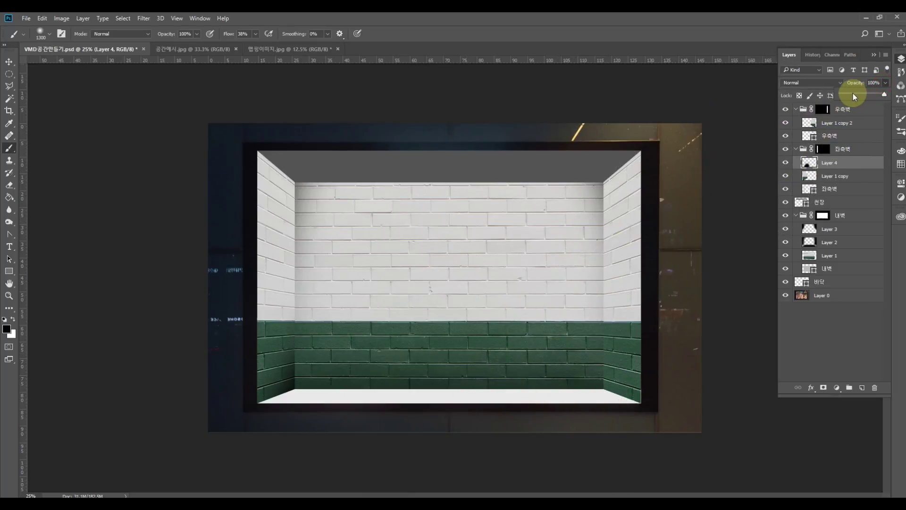
left_click(853, 94)
left_click_drag(852, 95, 865, 94)
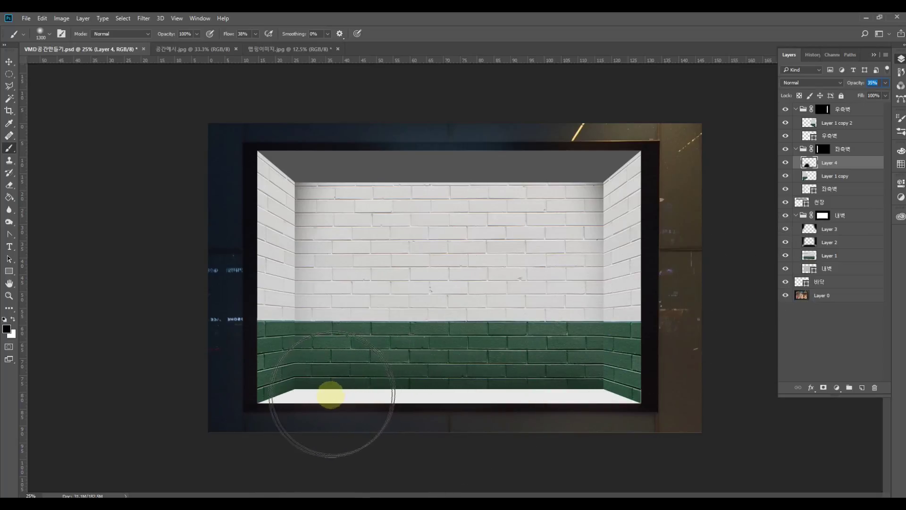
left_click(9, 62)
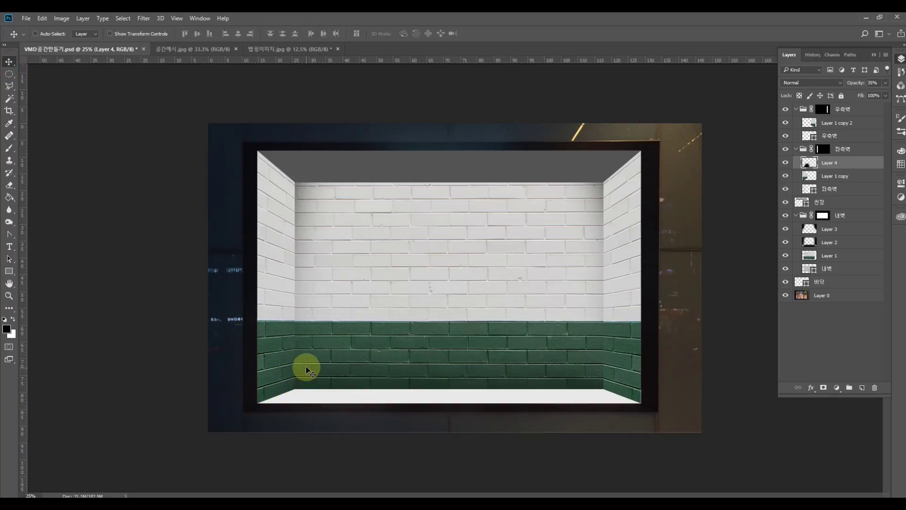
Deepen the black shading at the back wall's lower corners on the 37% opacity layer in the 내벽 group.
left_click(848, 243)
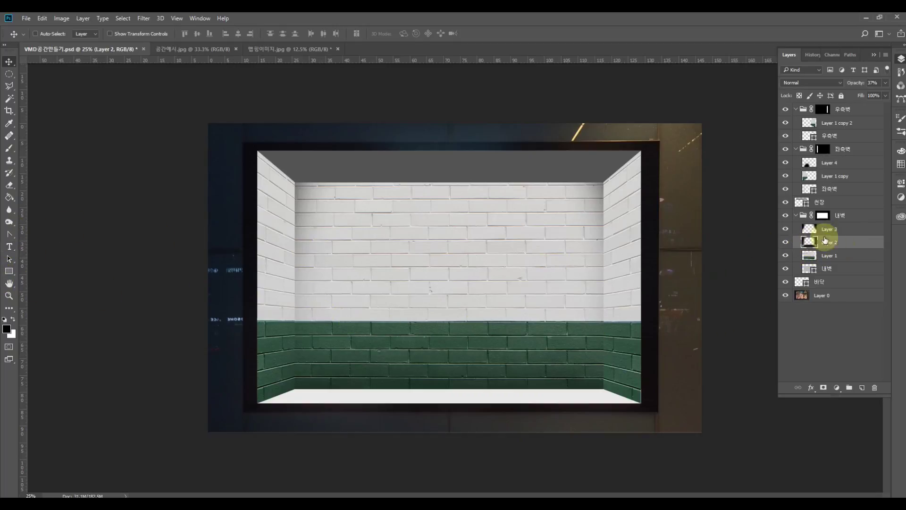
left_click(9, 147)
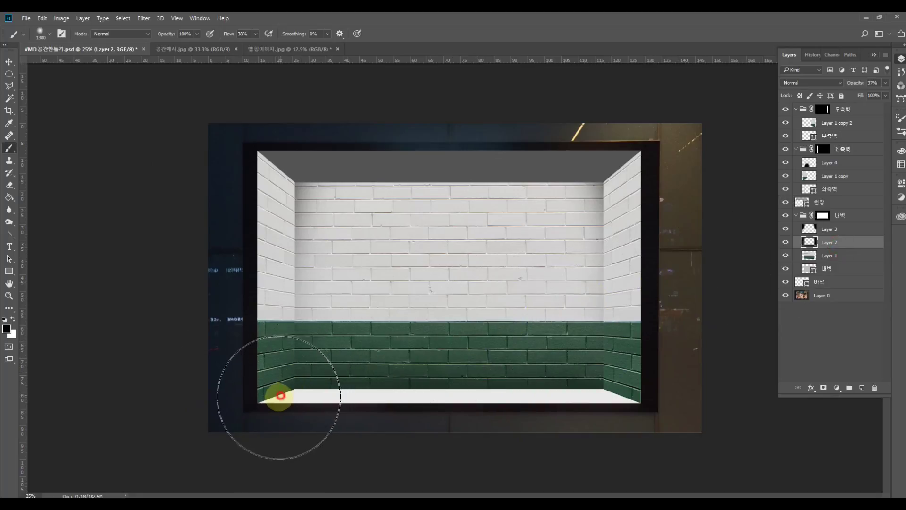
left_click(659, 371)
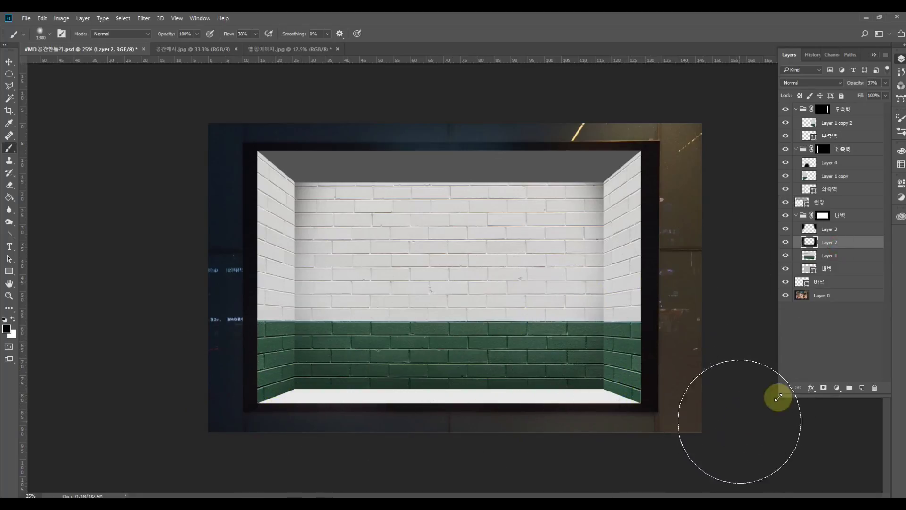
Add a layer above the bricks in the 우측벽 group, shade the right wall's lower inner corner black and set its opacity to 68%.
left_click(855, 126)
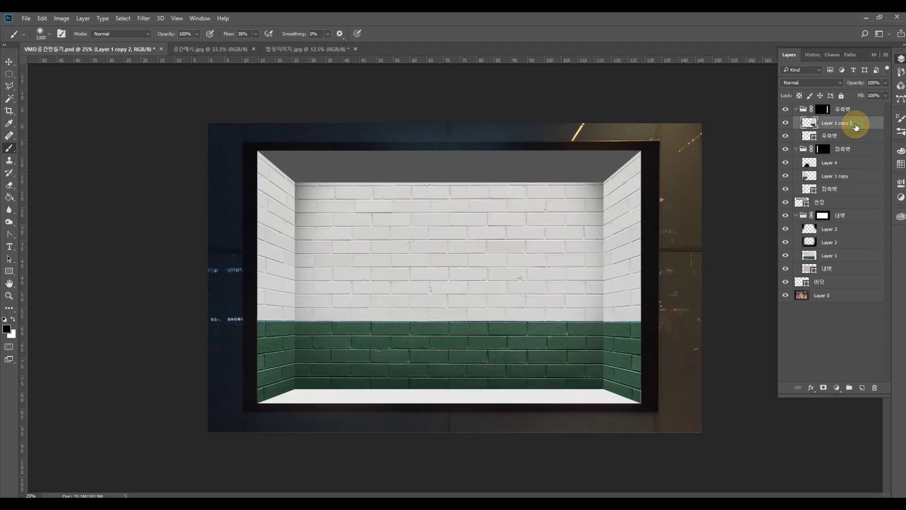
left_click(863, 388)
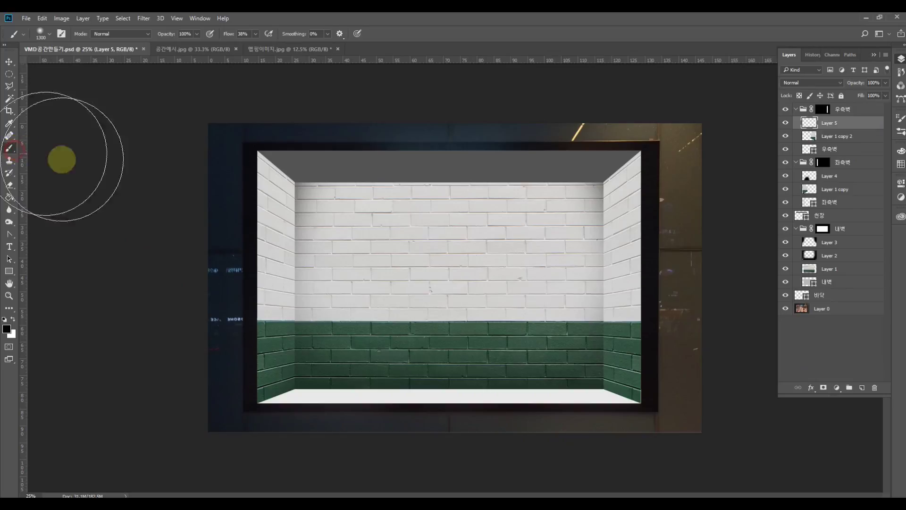
mouse_move(539, 379)
left_mouse_down()
mouse_move(548, 415)
mouse_move(536, 415)
left_mouse_up()
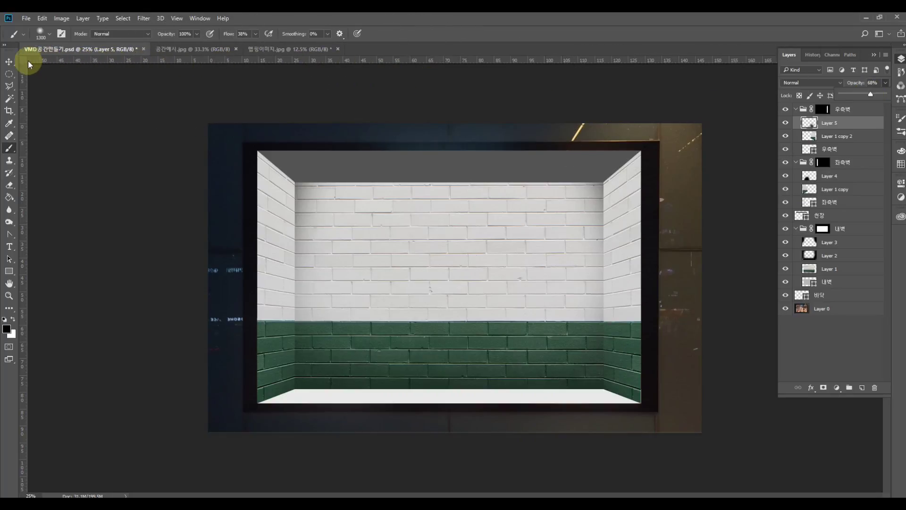
left_click(14, 62)
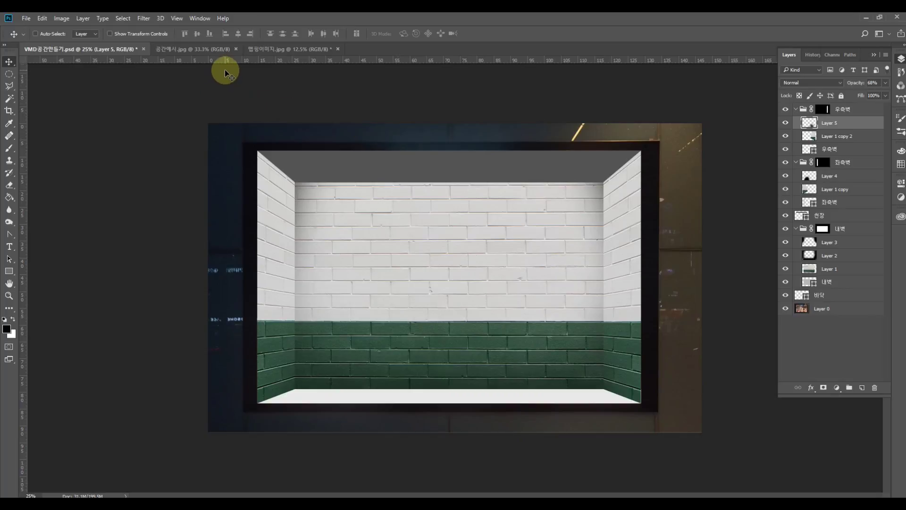
Consult the ceiling lights in 공간예시.jpg and return to the VMD공간만들기.psd document.
left_click(227, 49)
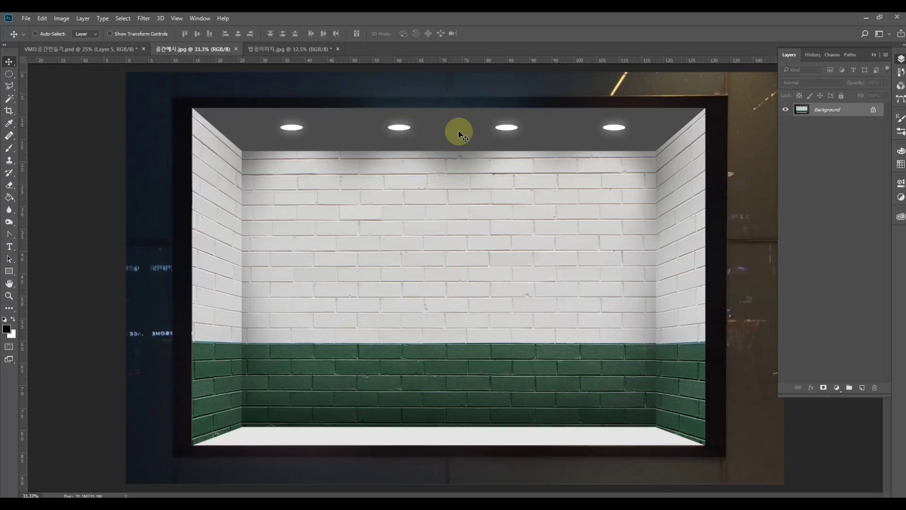
left_click(95, 49)
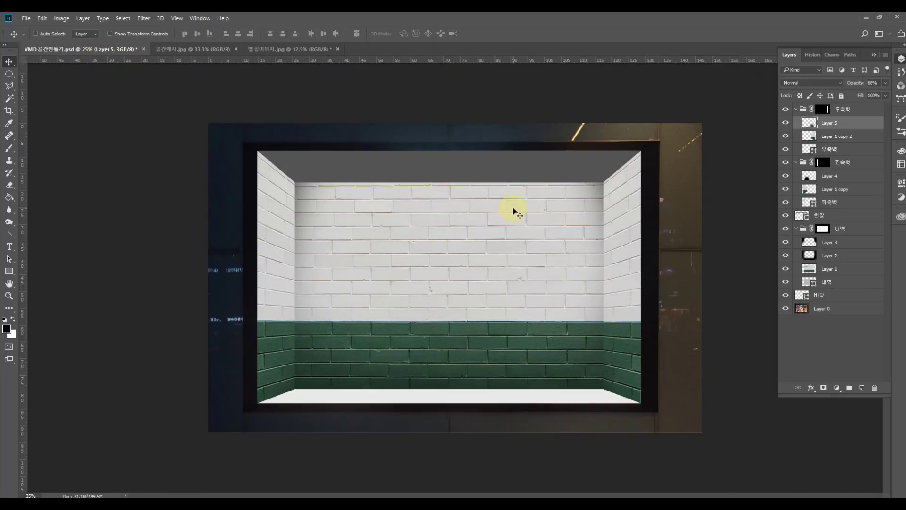